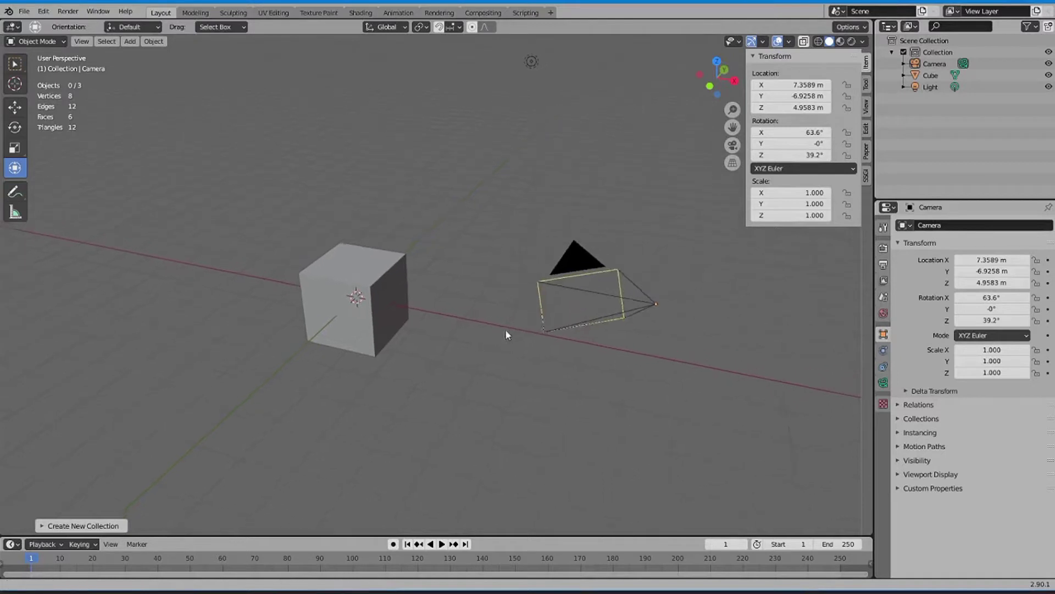
# Select the camera and orbit the view around it.
pyautogui.moveTo(581, 278)
pyautogui.mouseDown(button='middle')
pyautogui.moveTo(523, 299)
pyautogui.moveTo(485, 297)
pyautogui.moveTo(555, 264)
pyautogui.moveTo(569, 275)
pyautogui.moveTo(506, 288)
pyautogui.moveTo(546, 233)
pyautogui.moveTo(488, 252)
pyautogui.moveTo(408, 249)
pyautogui.moveTo(437, 230)
pyautogui.moveTo(470, 256)
pyautogui.moveTo(361, 233)
pyautogui.moveTo(422, 249)
pyautogui.moveTo(429, 263)
pyautogui.moveTo(413, 223)
pyautogui.moveTo(421, 246)
pyautogui.moveTo(427, 230)
pyautogui.mouseUp(button='middle')
pyautogui.click(546, 233)
pyautogui.click(407, 249)
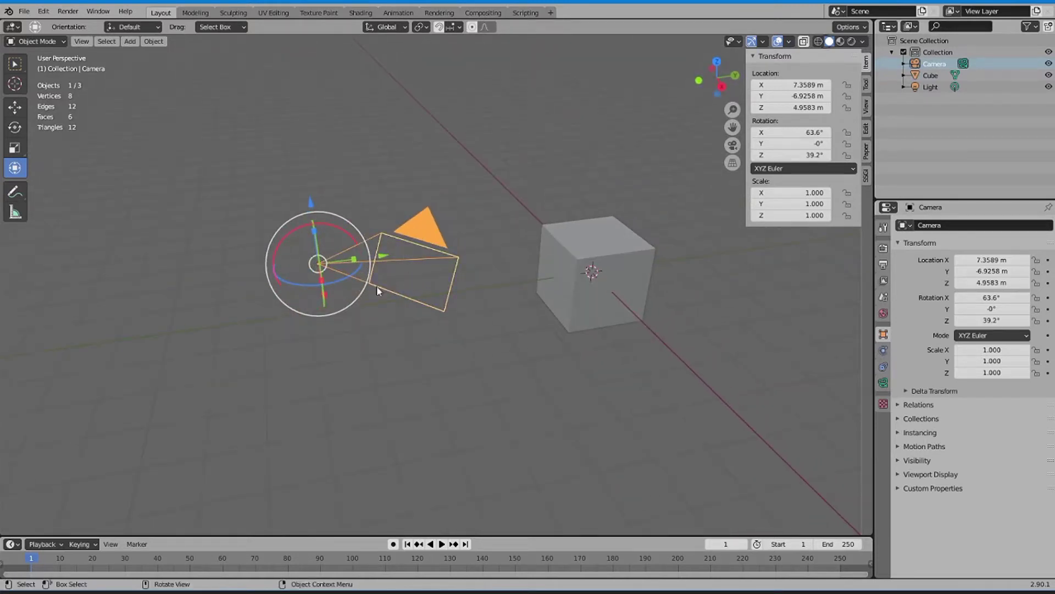
pyautogui.moveTo(377, 285)
pyautogui.mouseDown(button='middle')
pyautogui.moveTo(384, 294)
pyautogui.moveTo(383, 268)
pyautogui.moveTo(471, 285)
pyautogui.moveTo(569, 271)
pyautogui.mouseUp(button='middle')
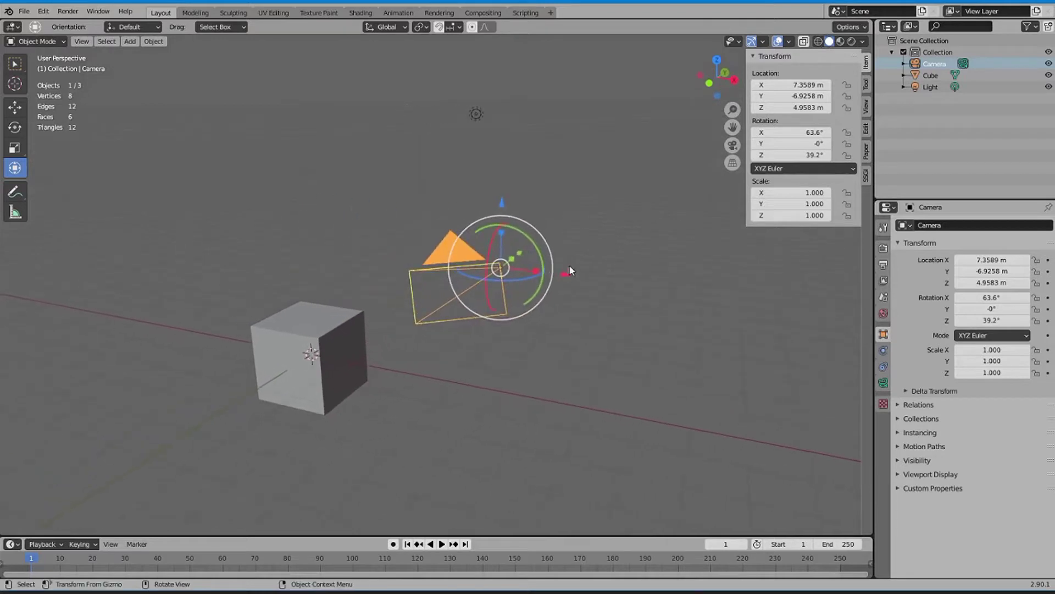
# Lower the camera to Z 4.0076 m and shift it along X above the cube.
pyautogui.moveTo(505, 206); pyautogui.dragTo(504, 288)
pyautogui.moveTo(504, 289)
pyautogui.mouseDown(button='middle')
pyautogui.moveTo(638, 248)
pyautogui.moveTo(756, 334)
pyautogui.mouseUp(button='middle')
pyautogui.moveTo(735, 336)
pyautogui.mouseDown()
pyautogui.moveTo(495, 311)
pyautogui.moveTo(407, 288)
pyautogui.mouseUp()
pyautogui.moveTo(406, 288); pyautogui.dragTo(360, 334, button='middle')
# Turn the camera to 7.42° about Z and slide it to X 2.4995 m.
pyautogui.moveTo(368, 296)
pyautogui.mouseDown()
pyautogui.moveTo(354, 306)
pyautogui.moveTo(379, 303)
pyautogui.mouseUp()
pyautogui.moveTo(378, 304); pyautogui.dragTo(436, 278, button='middle')
pyautogui.moveTo(397, 285); pyautogui.dragTo(275, 289)
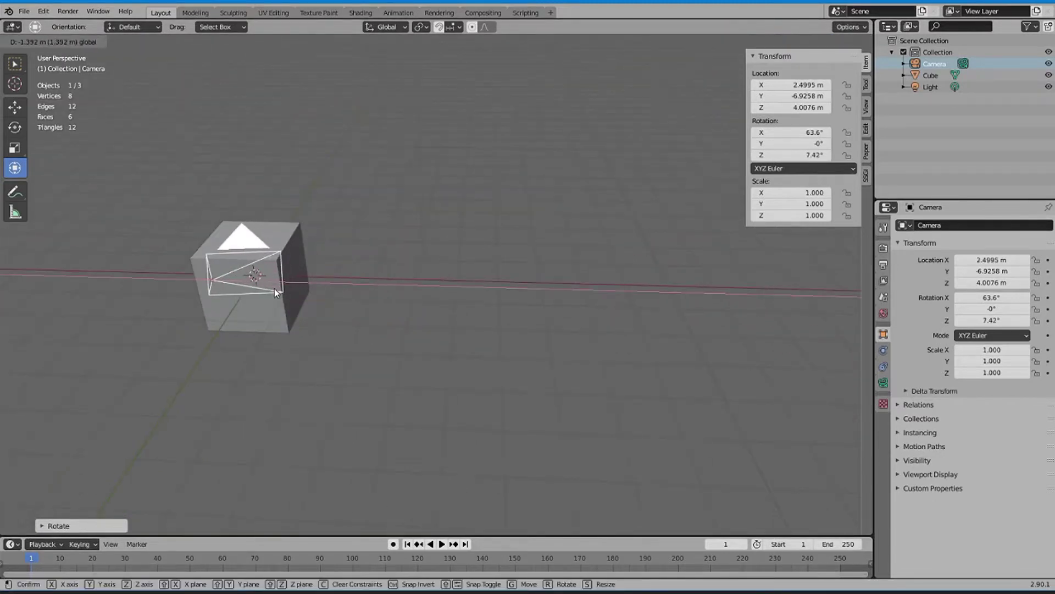
pyautogui.moveTo(275, 289); pyautogui.dragTo(311, 265, button='middle')
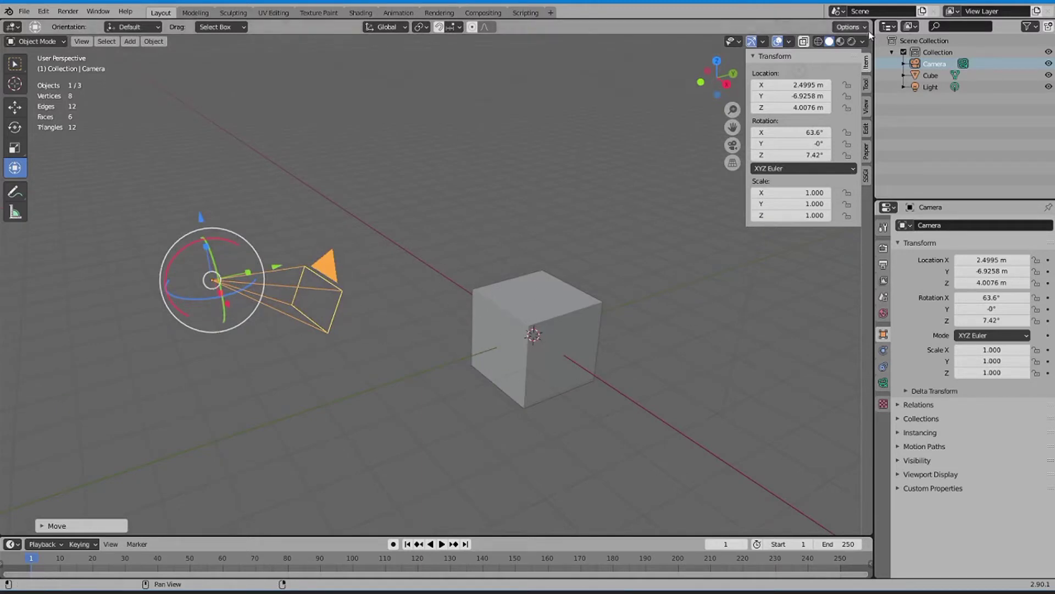
# Split the 3D view side by side and recentre the left viewport on camera and cube.
pyautogui.moveTo(872, 18); pyautogui.dragTo(558, 149)
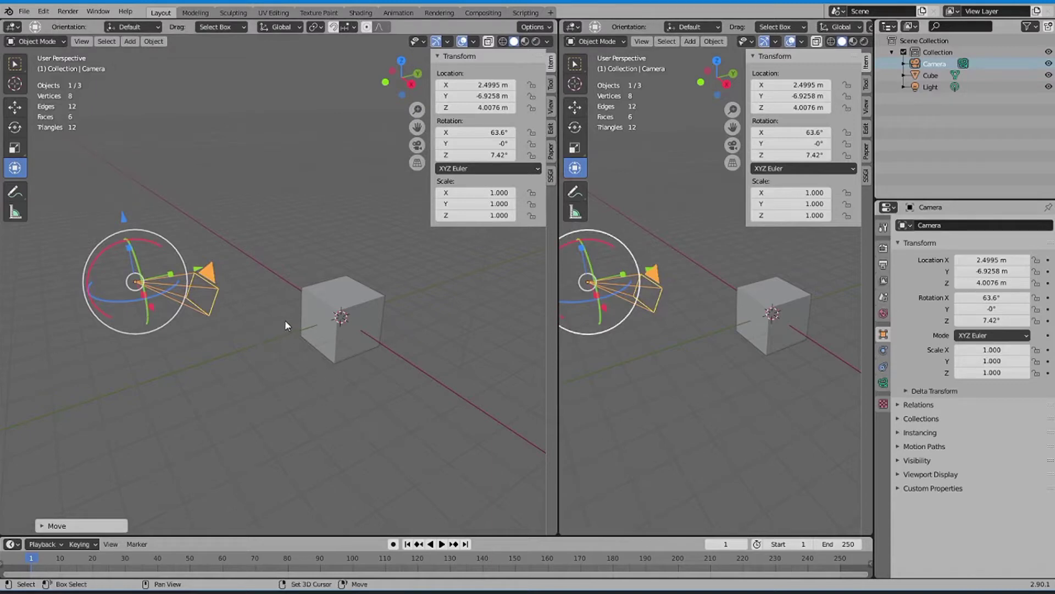
pyautogui.keyDown('shift'); pyautogui.moveTo(285, 320); pyautogui.dragTo(354, 352, button='middle'); pyautogui.keyUp('shift')
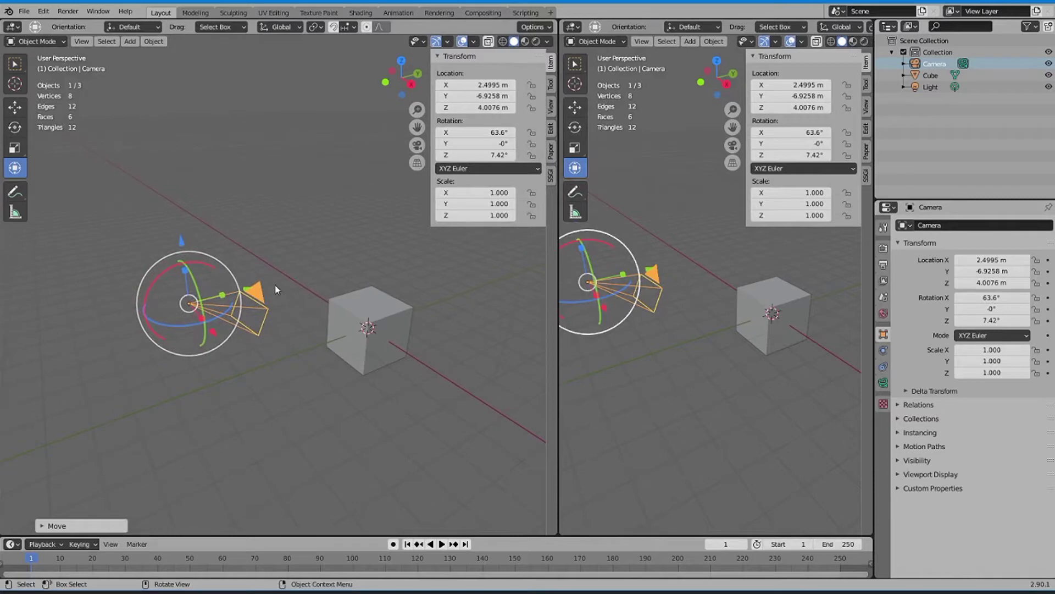
pyautogui.moveTo(305, 301); pyautogui.dragTo(246, 299, button='middle')
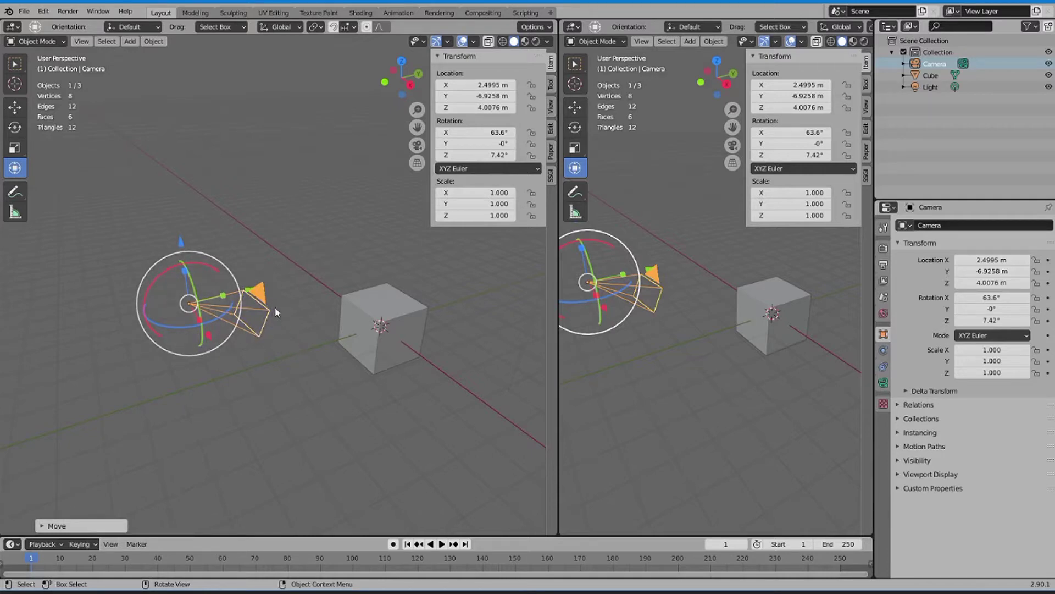
pyautogui.moveTo(256, 298); pyautogui.dragTo(296, 289, button='middle')
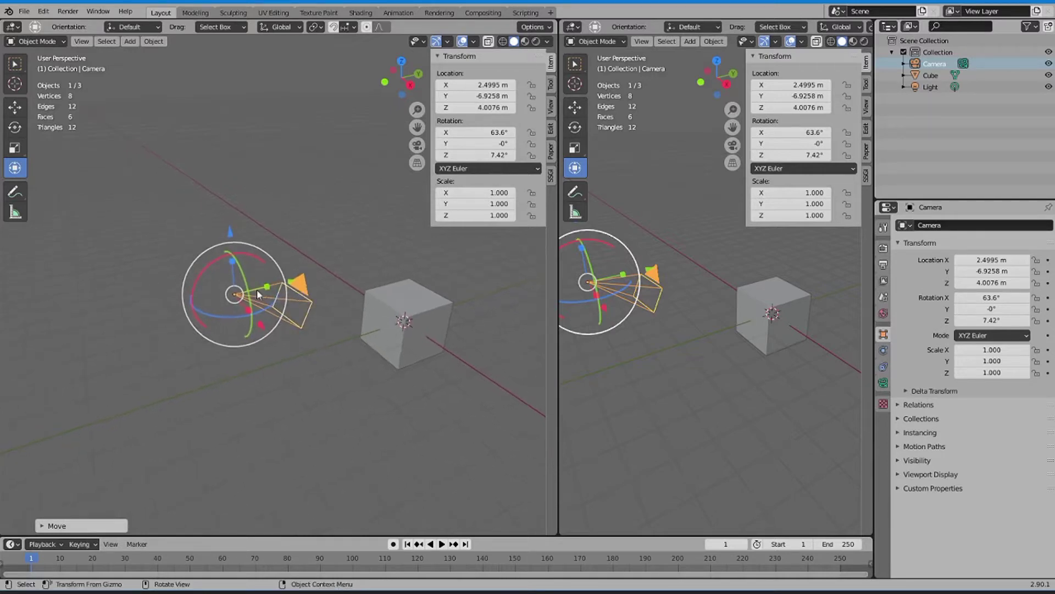
# Zoom in and orbit the second viewport to re-angle the cube.
pyautogui.scroll(2, 256, 289)
pyautogui.scroll(1, 263, 305)
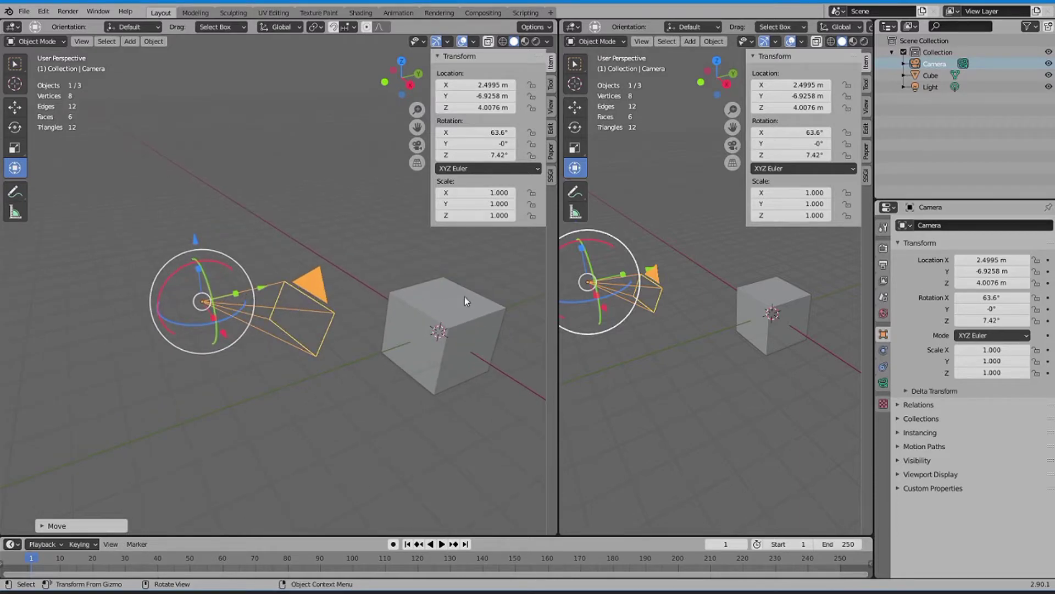
pyautogui.moveTo(649, 298); pyautogui.dragTo(657, 296, button='middle')
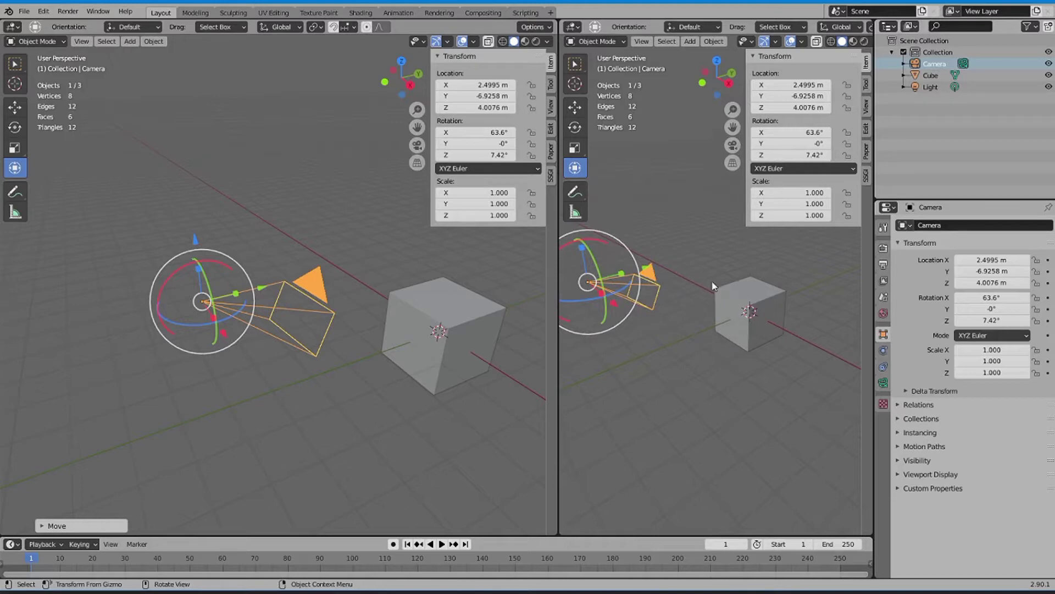
pyautogui.moveTo(687, 300); pyautogui.dragTo(665, 297, button='middle')
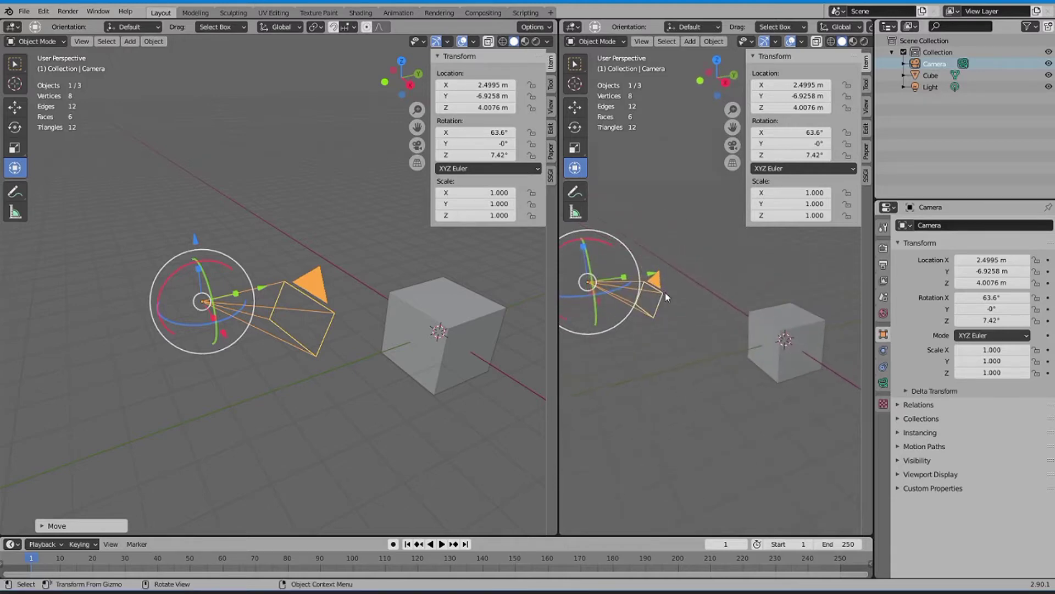
# Look through the camera in the right viewport and recentre its frame.
pyautogui.press('KP_0')
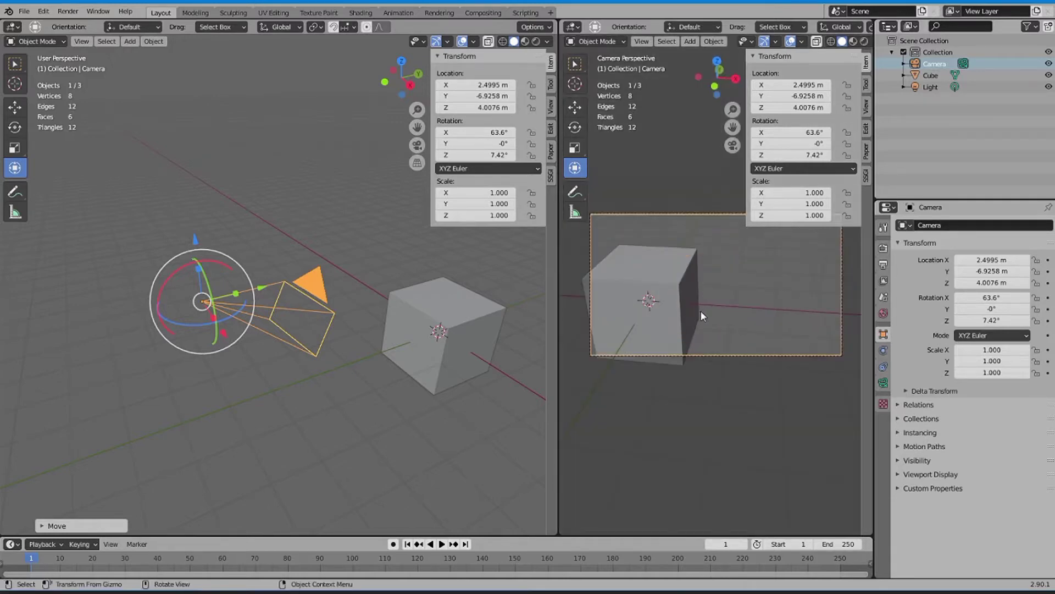
pyautogui.scroll(-3, 701, 311)
pyautogui.scroll(3, 737, 278)
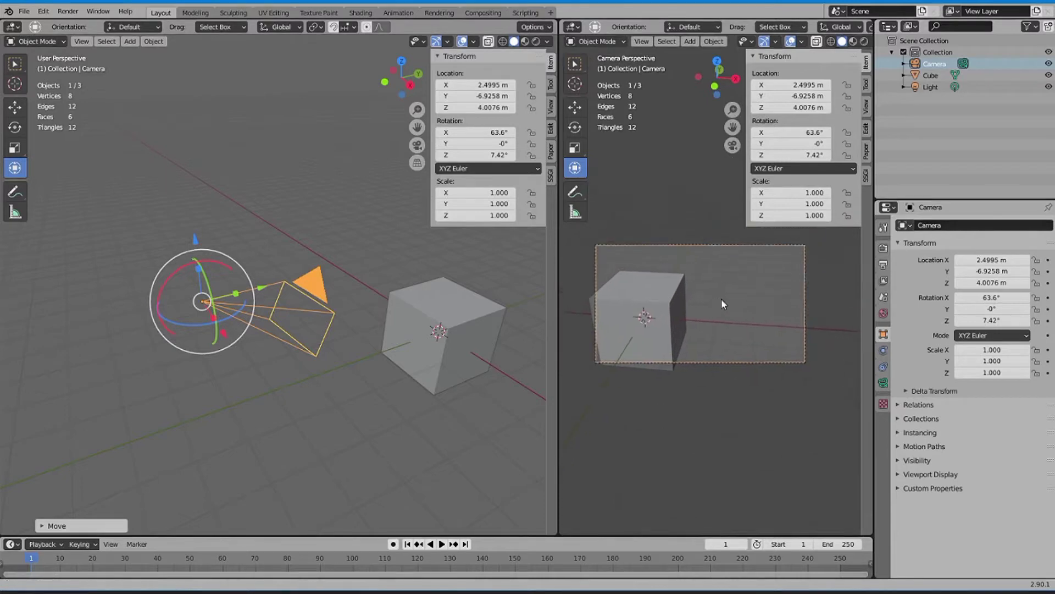
pyautogui.keyDown('shift'); pyautogui.moveTo(721, 299); pyautogui.dragTo(744, 349, button='middle'); pyautogui.keyUp('shift')
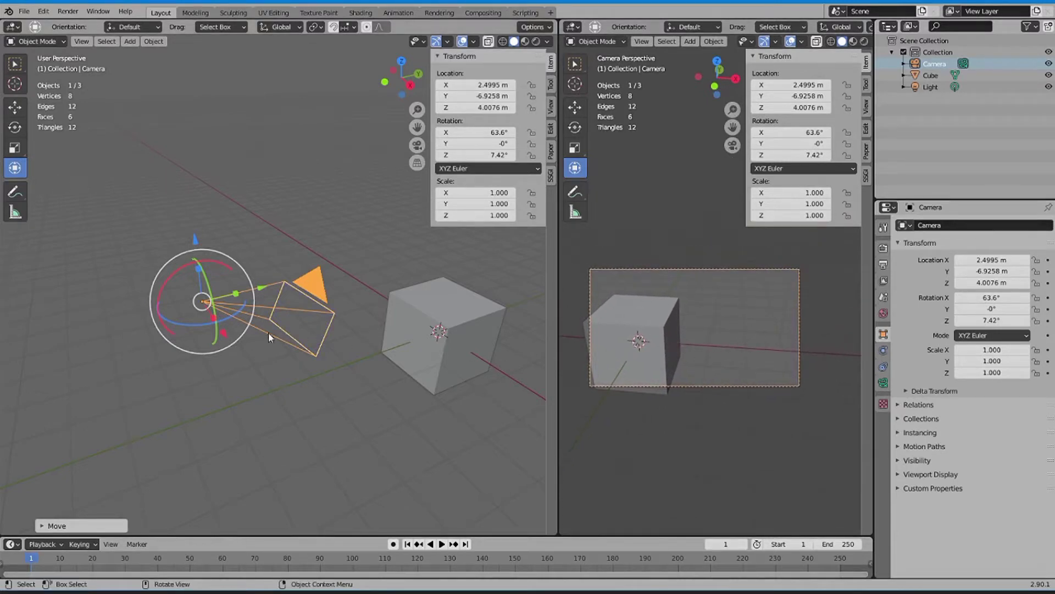
pyautogui.scroll(-2, 269, 318)
pyautogui.scroll(-1, 269, 288)
# Move the camera to Z 3.2049 m and X 0.52284 m.
pyautogui.press('g')
pyautogui.press('z')
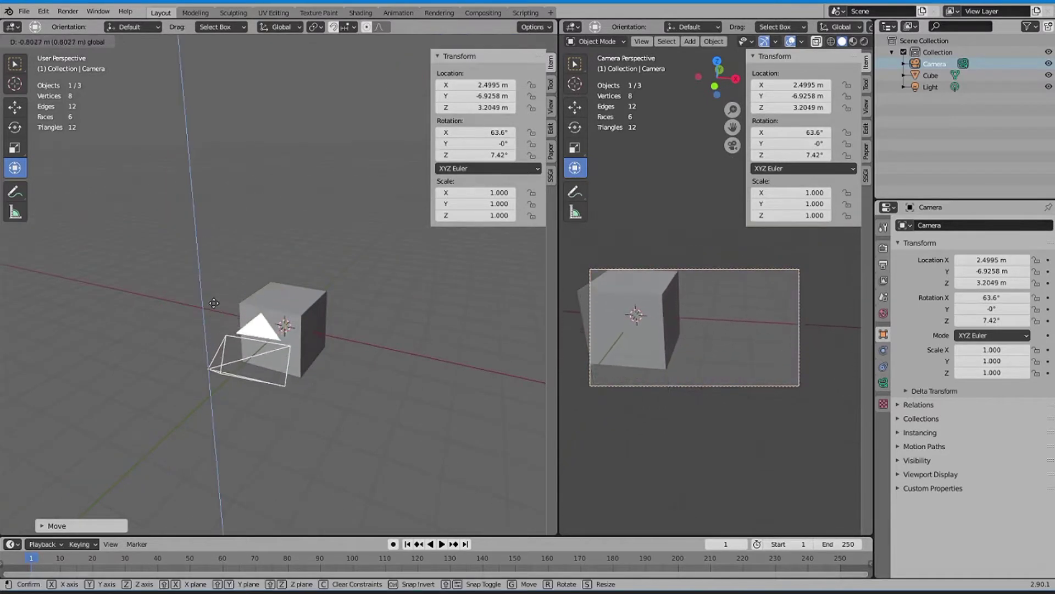
pyautogui.click(214, 303)
pyautogui.press('g')
pyautogui.press('x')
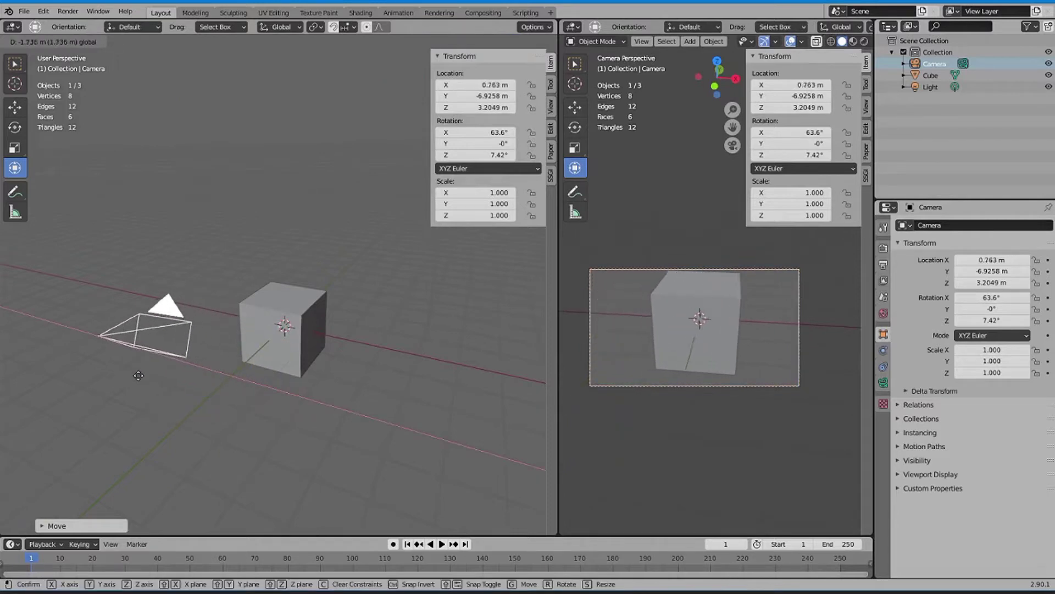
pyautogui.click(132, 373)
# Move the camera forward to Y -6.4197 m and tilt it to 54.9° on X.
pyautogui.moveTo(132, 374)
pyautogui.mouseDown(button='middle')
pyautogui.moveTo(212, 346)
pyautogui.moveTo(132, 330)
pyautogui.mouseUp(button='middle')
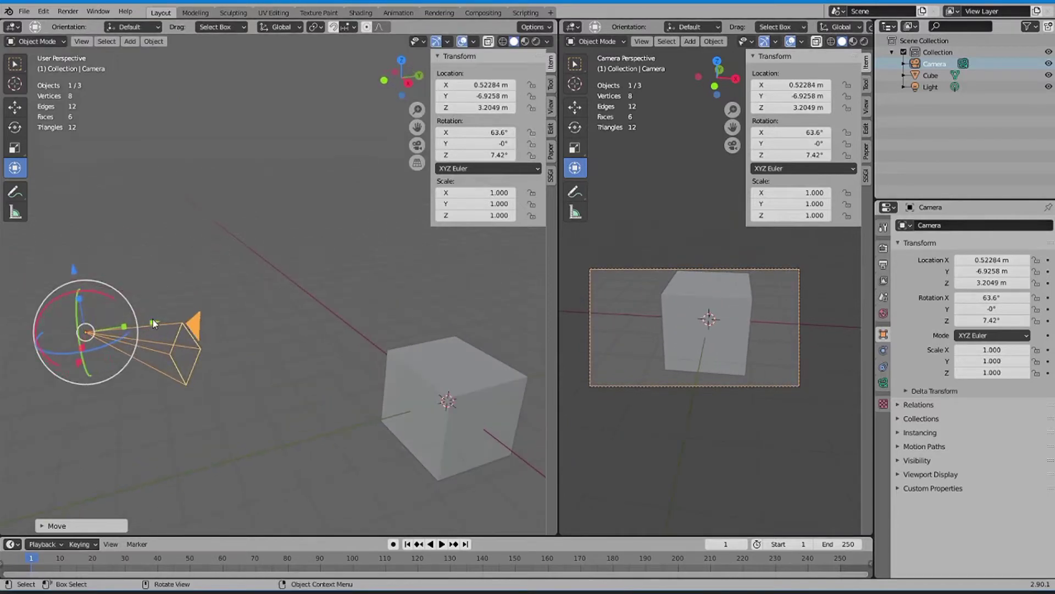
pyautogui.moveTo(153, 324); pyautogui.dragTo(194, 317)
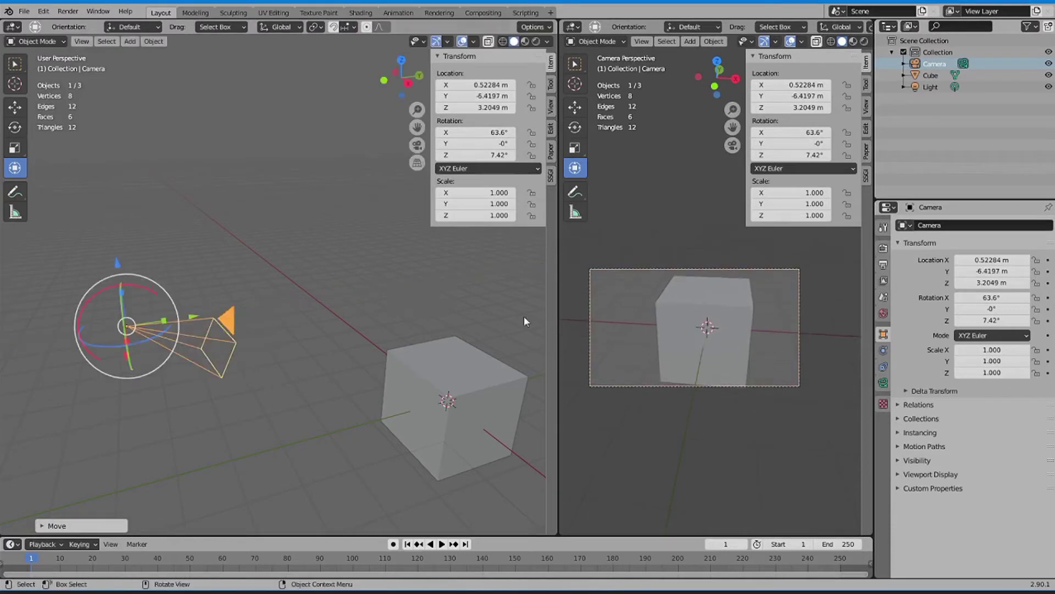
pyautogui.scroll(-1, 440, 322)
pyautogui.scroll(-1, 351, 335)
pyautogui.moveTo(275, 320); pyautogui.dragTo(223, 239, button='middle')
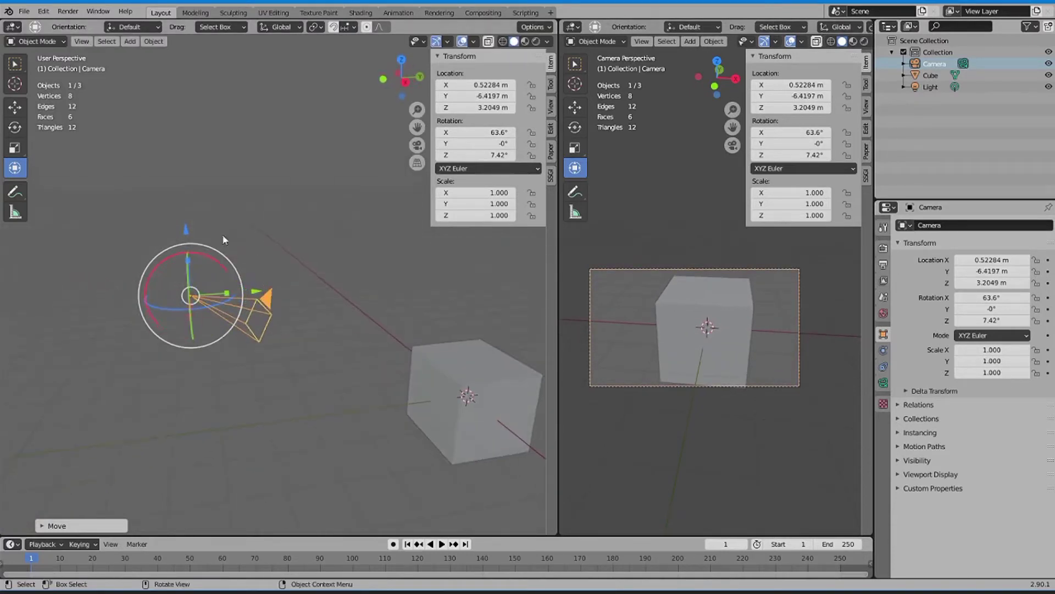
pyautogui.moveTo(272, 328)
pyautogui.mouseDown(button='middle')
pyautogui.moveTo(347, 325)
pyautogui.moveTo(166, 272)
pyautogui.mouseUp(button='middle')
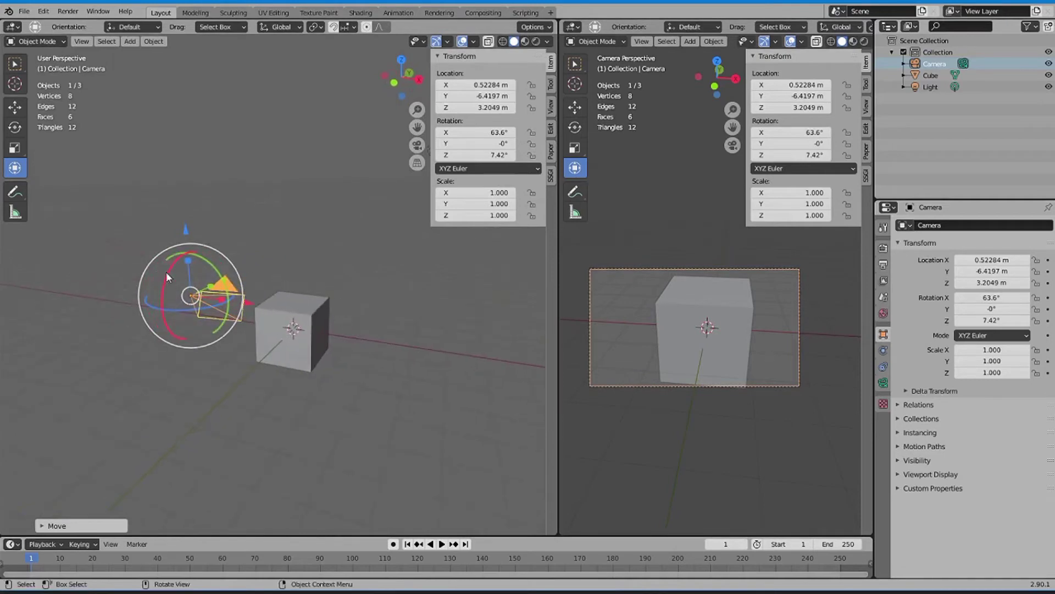
pyautogui.moveTo(166, 272); pyautogui.dragTo(165, 290)
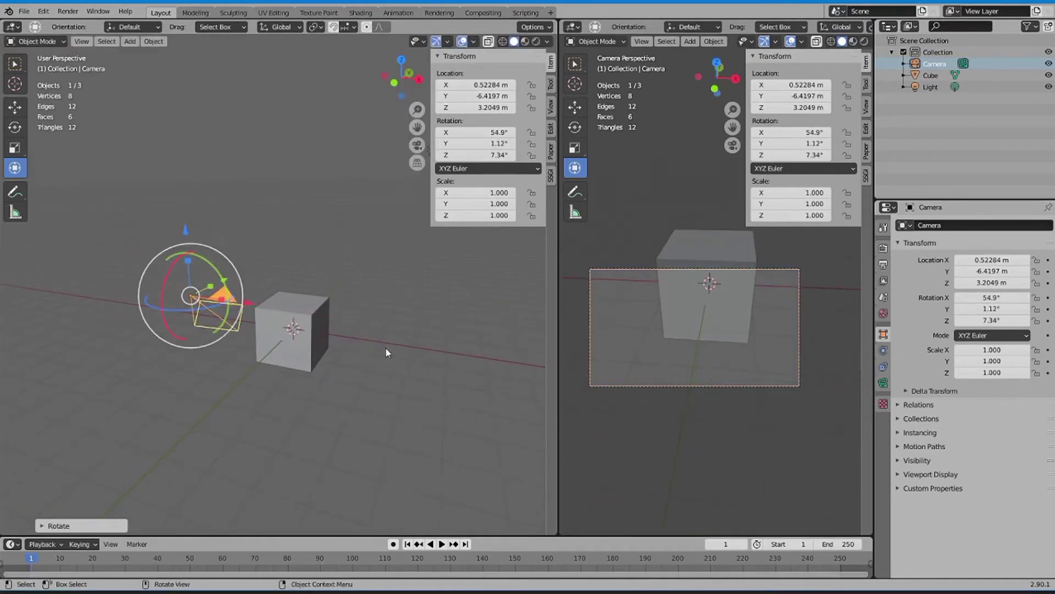
# Rotate the camera about global X, then global Z, to 75.7°, -1.57°, 7.26°.
pyautogui.press('r')
pyautogui.press('x')
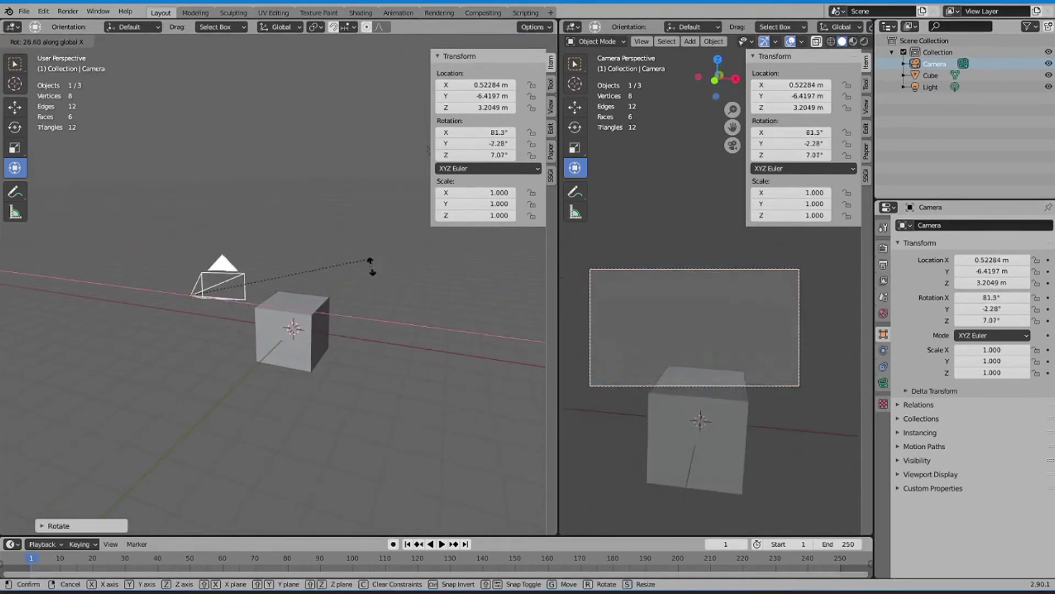
pyautogui.click(334, 281)
pyautogui.press('r')
pyautogui.press('z')
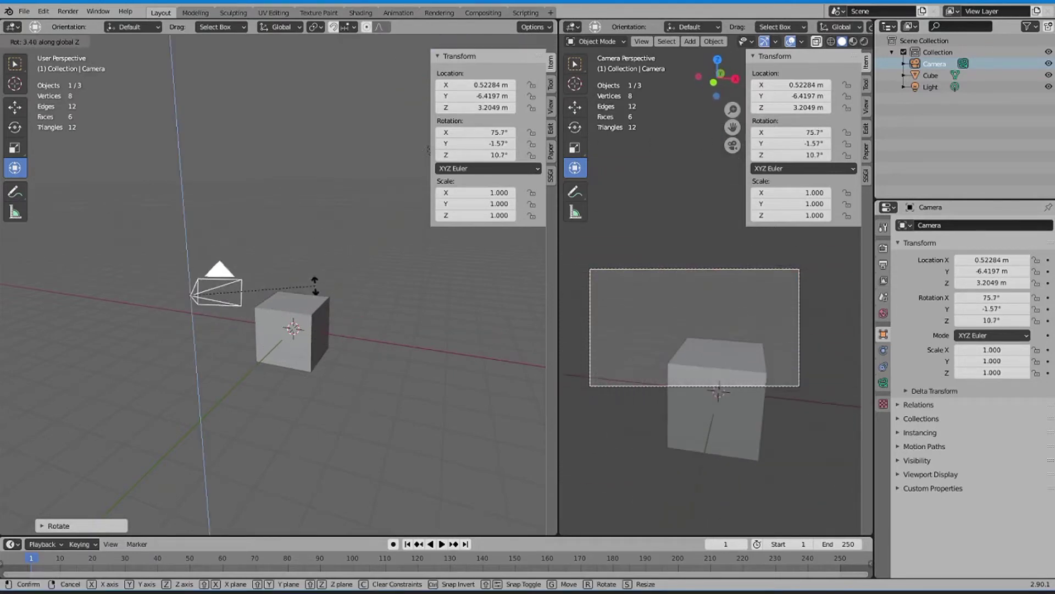
pyautogui.click(325, 295)
# Cancel a free rotation, leave camera view on the right, and orbit the left view.
pyautogui.press('r')
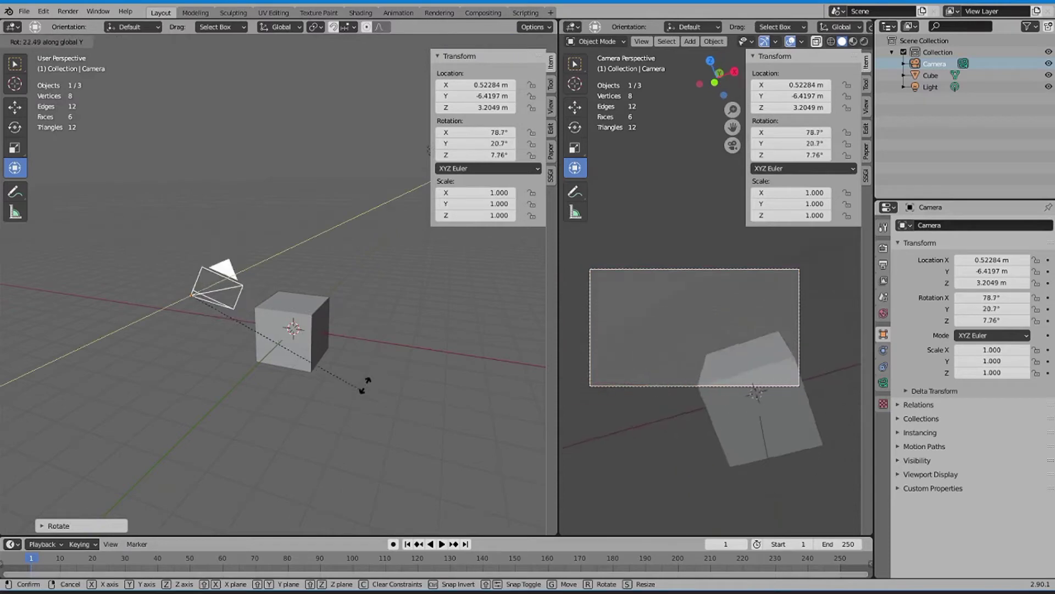
pyautogui.rightClick(321, 295)
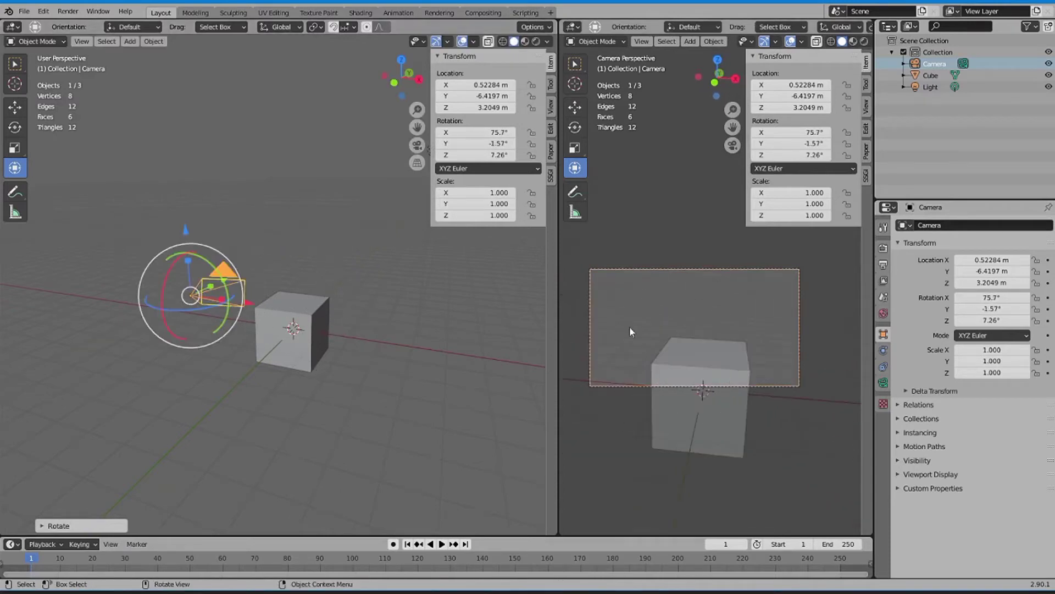
pyautogui.press('KP_0')
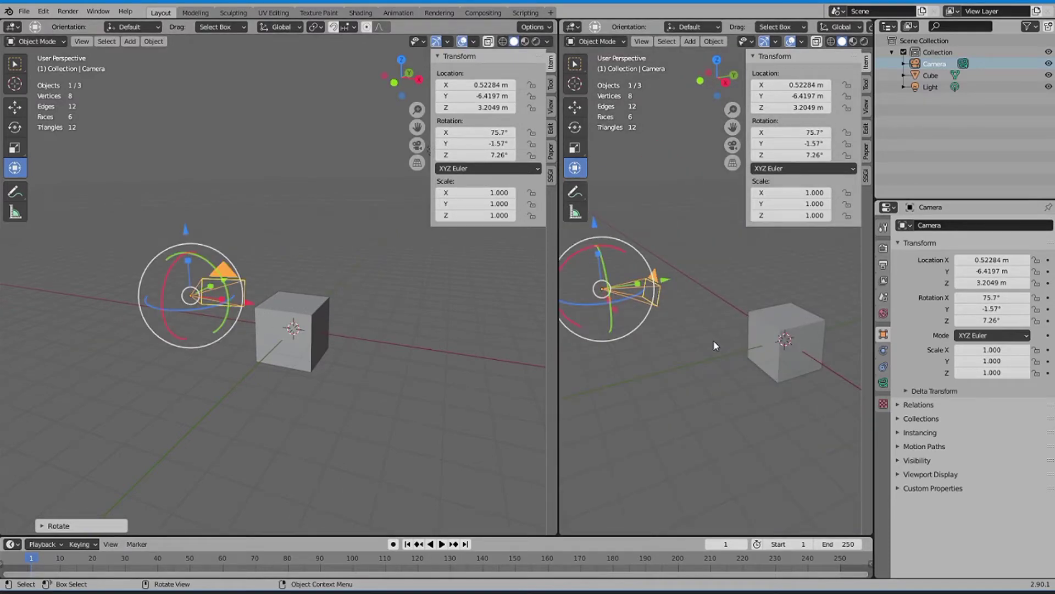
pyautogui.moveTo(352, 333); pyautogui.dragTo(218, 279, button='middle')
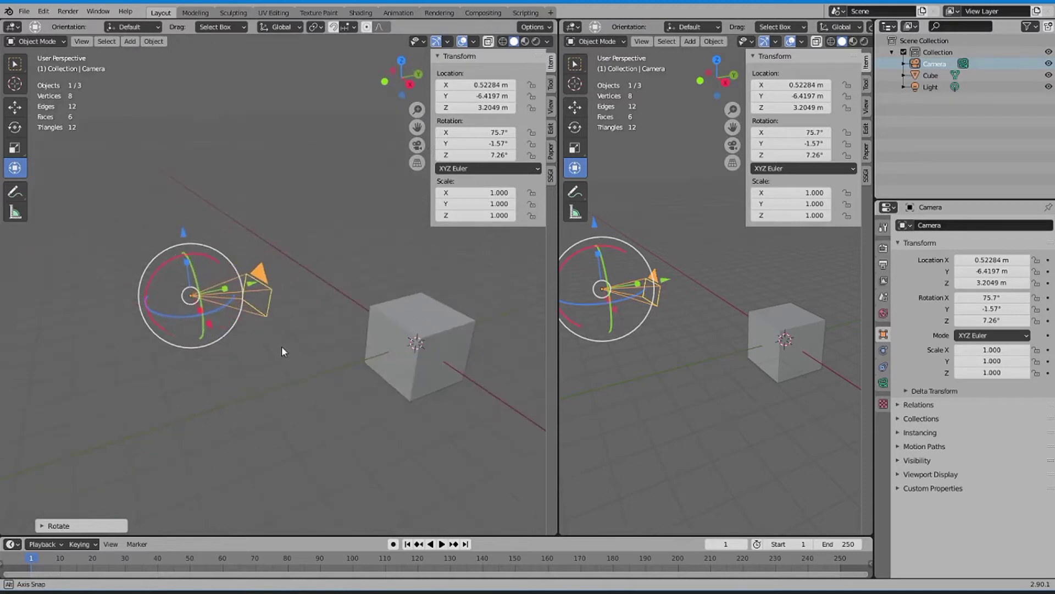
# Delete the existing camera.
pyautogui.press('x')
pyautogui.click(218, 280)
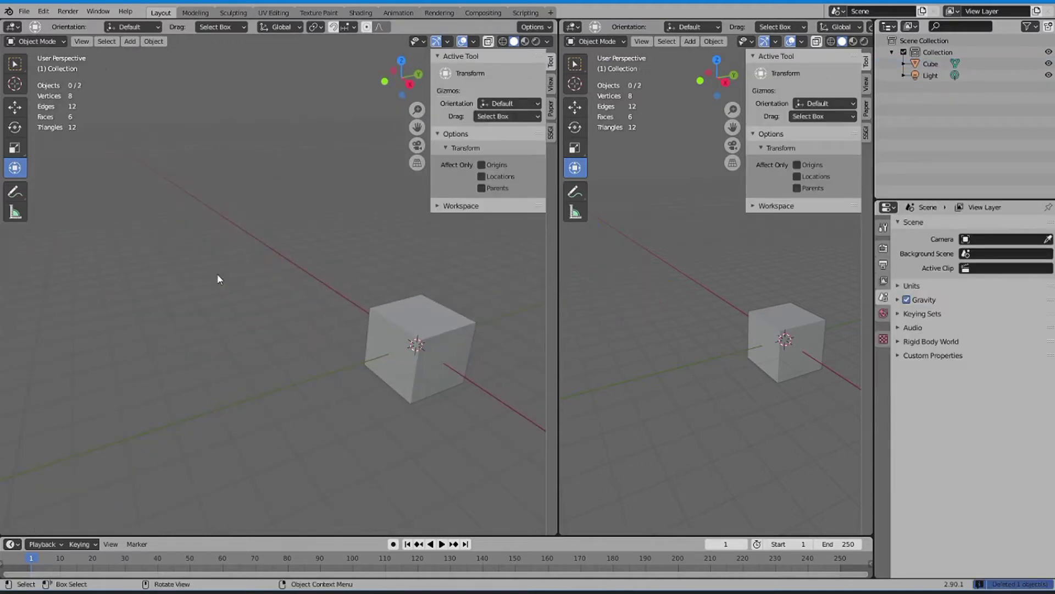
pyautogui.moveTo(383, 268); pyautogui.dragTo(361, 300, button='middle')
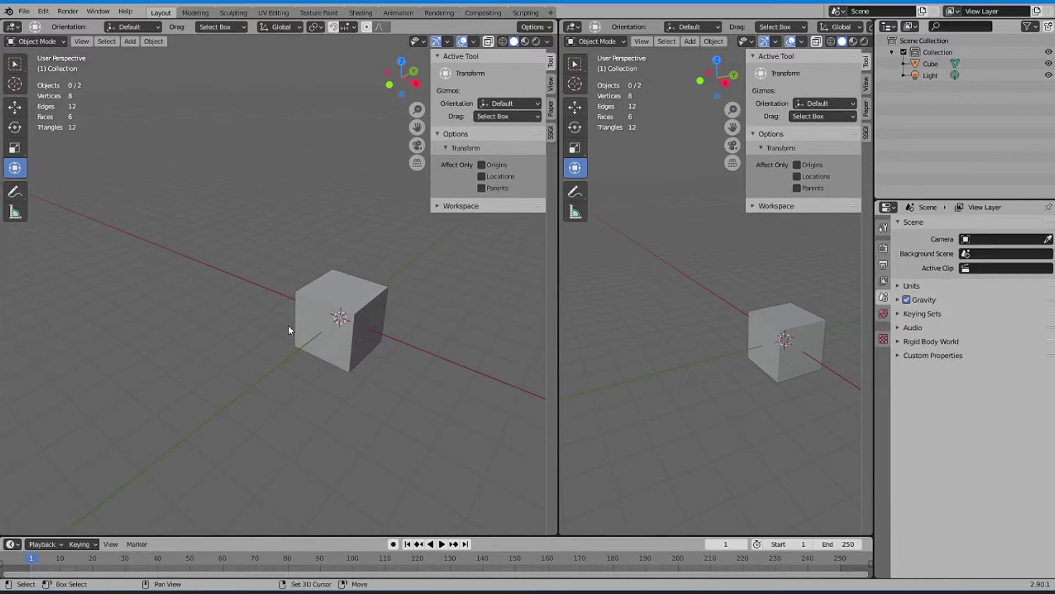
# Add a new camera and move it back to Y -6.8841 m.
pyautogui.hotkey('shift', 'a')
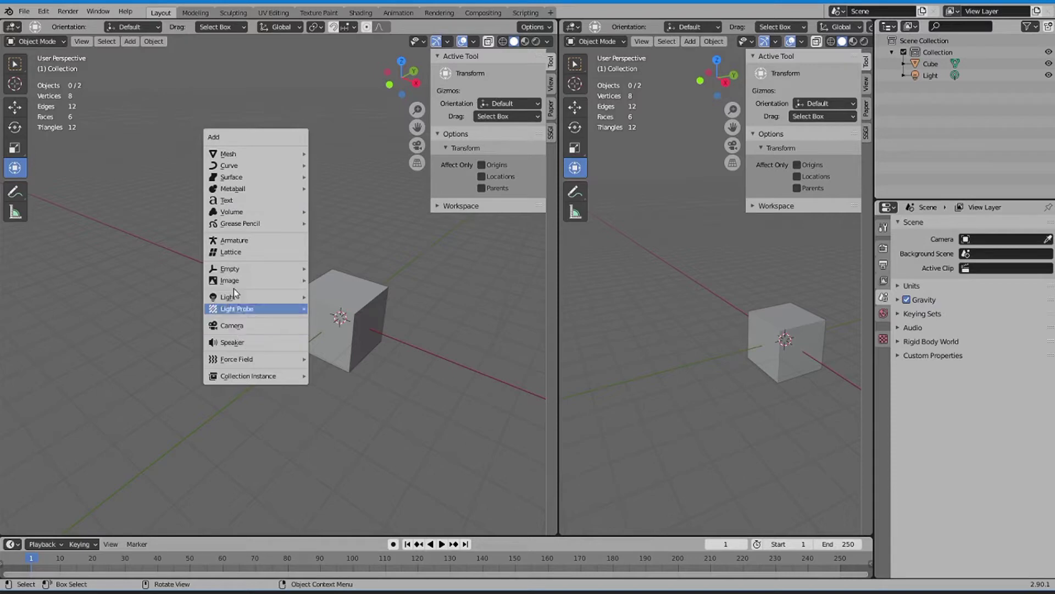
pyautogui.click(235, 326)
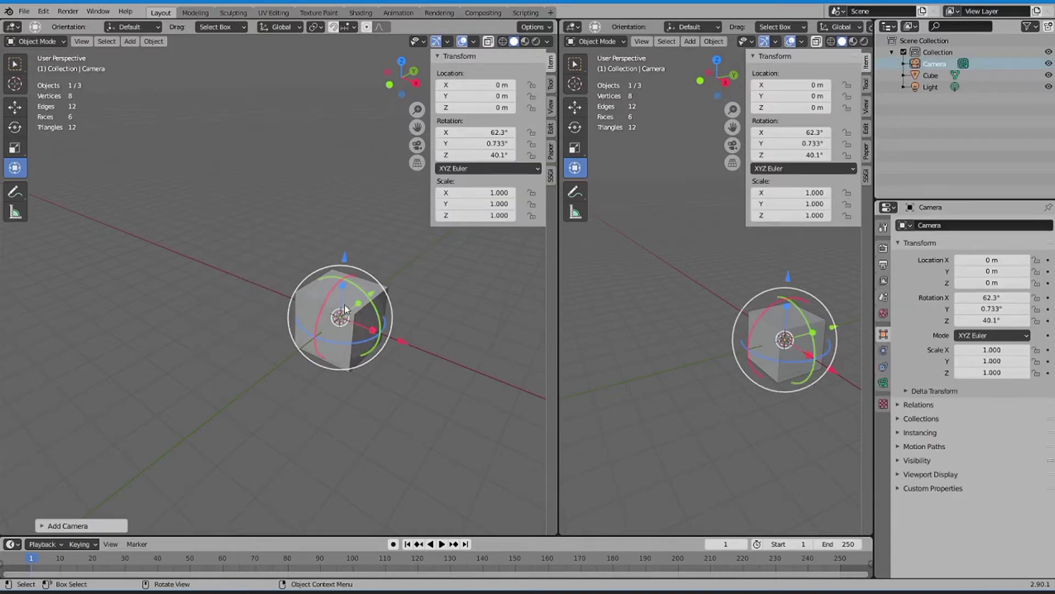
pyautogui.moveTo(235, 323); pyautogui.dragTo(281, 332, button='middle')
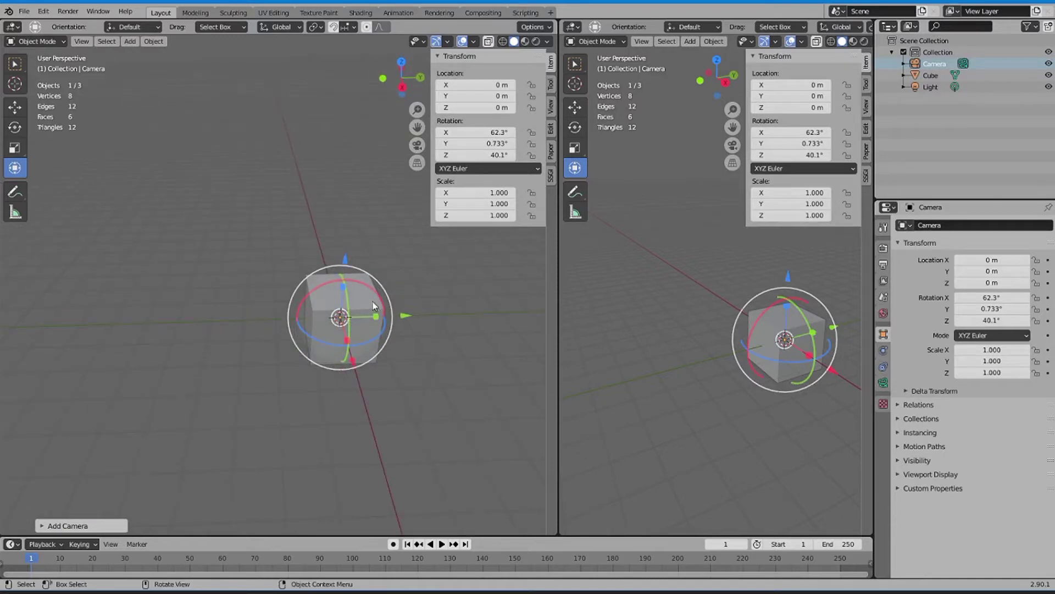
pyautogui.moveTo(367, 319); pyautogui.dragTo(366, 350, button='middle')
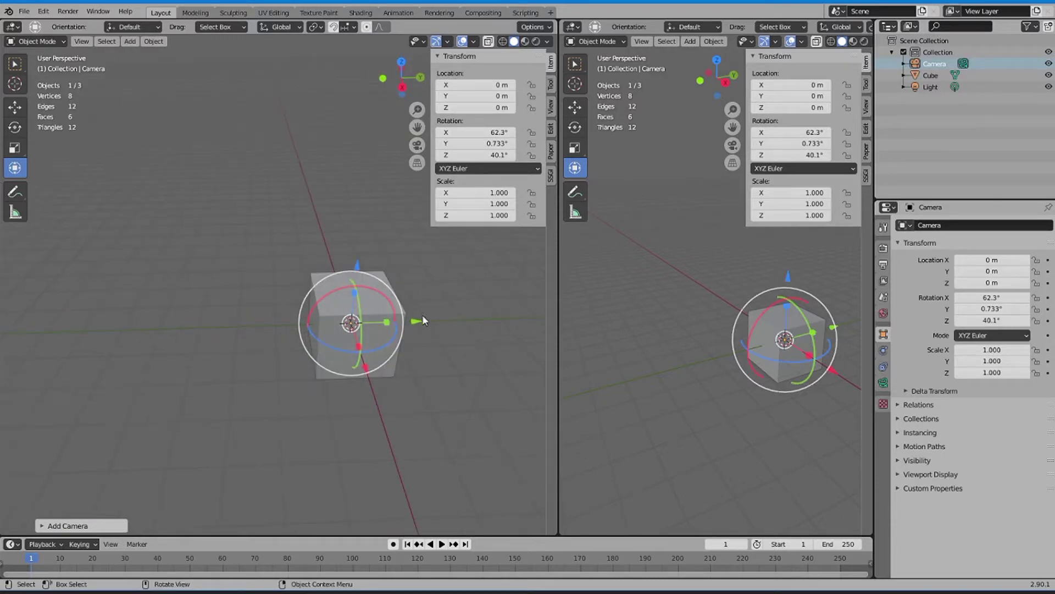
pyautogui.moveTo(422, 320)
pyautogui.mouseDown()
pyautogui.moveTo(225, 356)
pyautogui.moveTo(148, 343)
pyautogui.mouseUp()
pyautogui.moveTo(147, 343)
pyautogui.mouseDown(button='middle')
pyautogui.moveTo(145, 292)
pyautogui.moveTo(269, 345)
pyautogui.moveTo(180, 370)
pyautogui.moveTo(211, 381)
pyautogui.moveTo(254, 370)
pyautogui.mouseUp(button='middle')
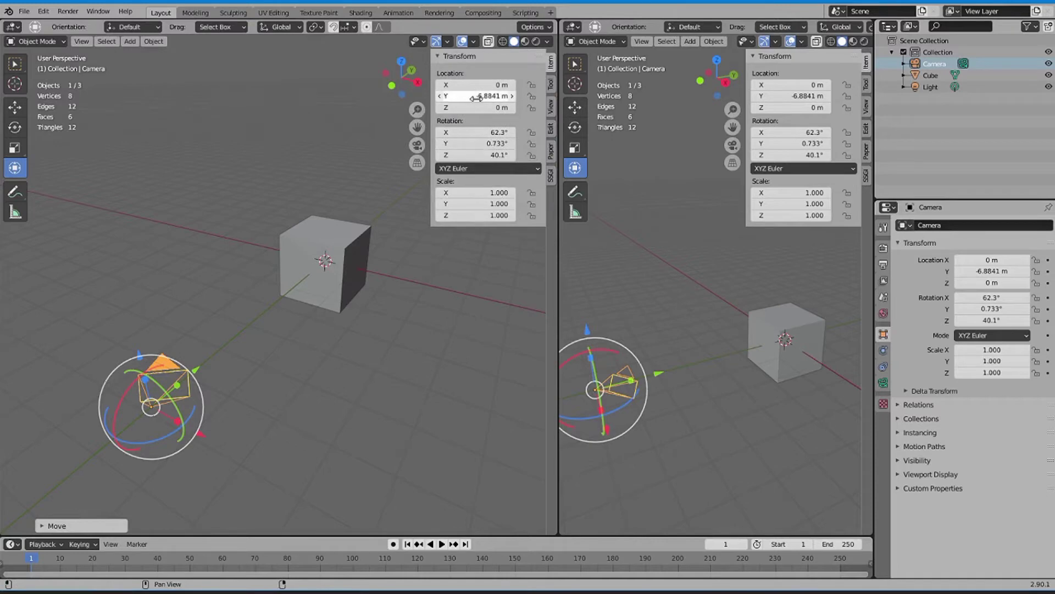
# Set the new camera's X and Y rotation to 0° in the N panel.
pyautogui.click(476, 97)
pyautogui.press('Return')
pyautogui.click(479, 133)
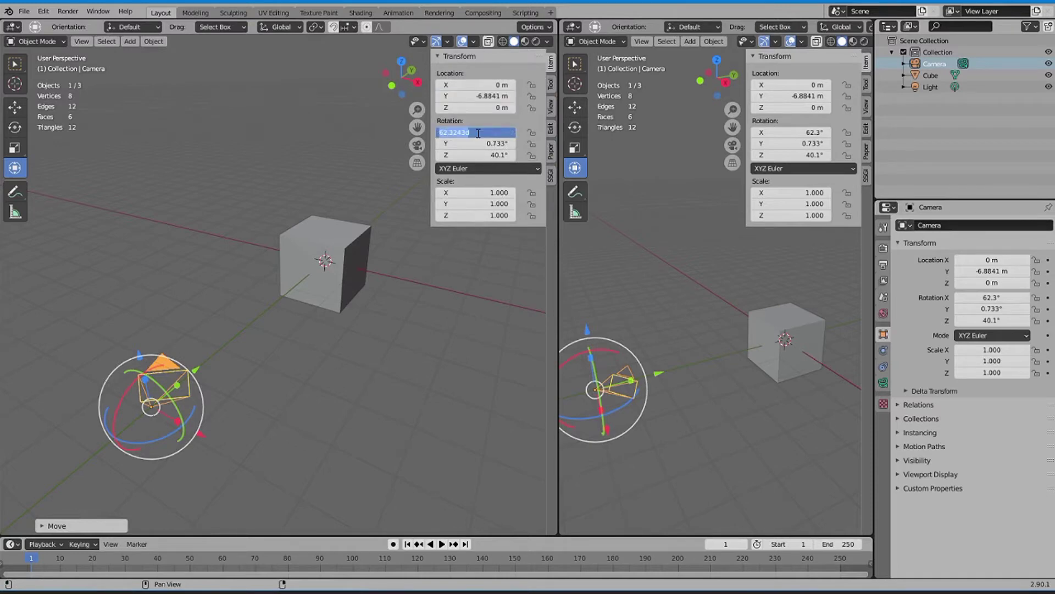
pyautogui.press('Tab')
pyautogui.write('0')
pyautogui.press('Tab')
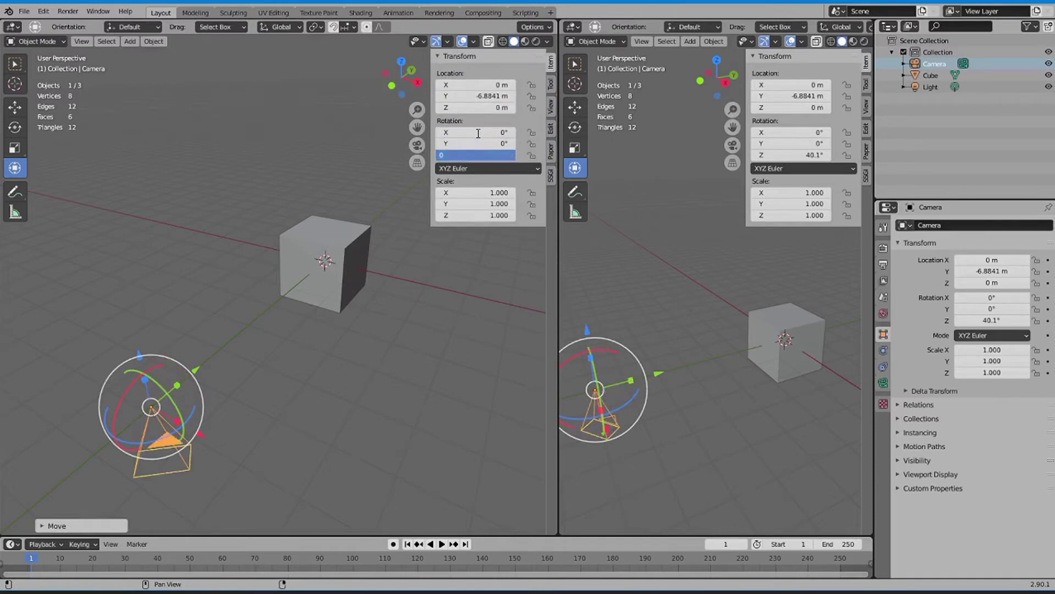
# Zero the Z rotation, tilt the camera to 75.3°, and look through it on the right.
pyautogui.press('Return')
pyautogui.moveTo(187, 351); pyautogui.dragTo(132, 388, button='middle')
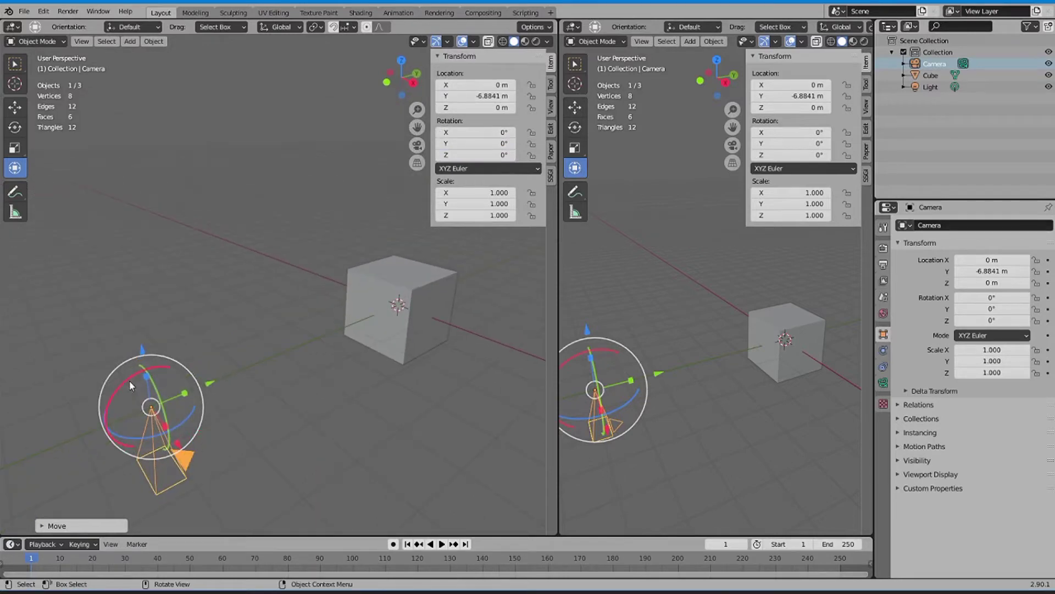
pyautogui.moveTo(131, 385); pyautogui.dragTo(113, 429)
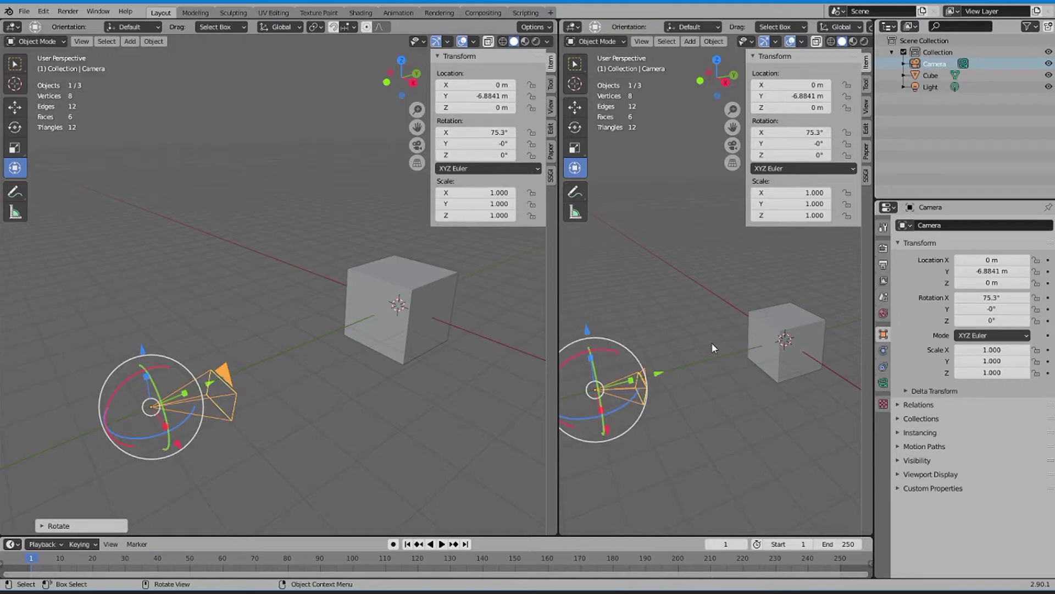
pyautogui.press('KP_0')
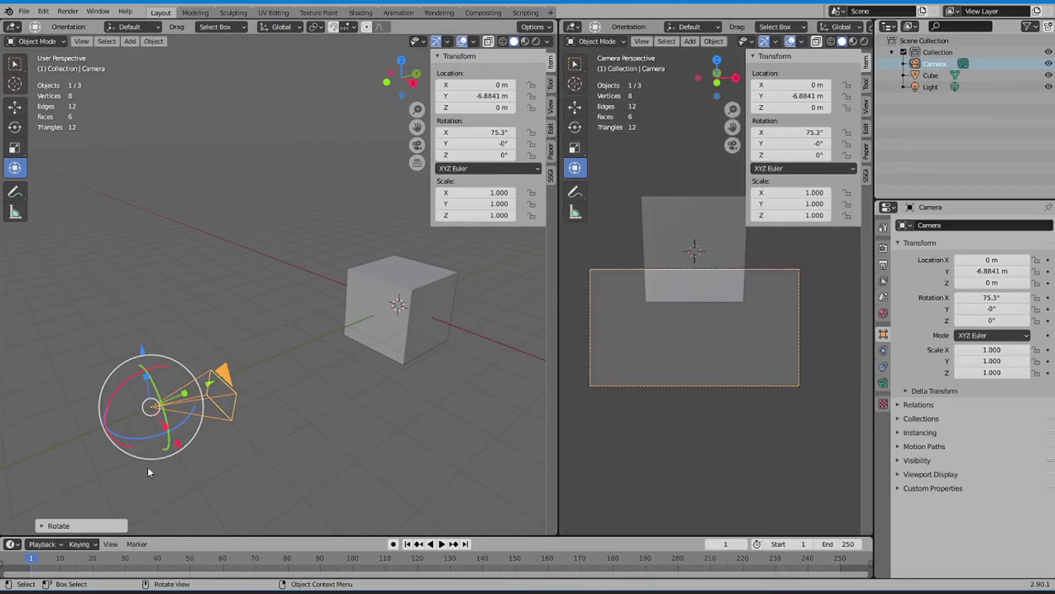
# Raise the camera to Z 4.2857 m and tilt it to 57.8° to frame the cube.
pyautogui.moveTo(147, 466); pyautogui.dragTo(196, 388, button='middle')
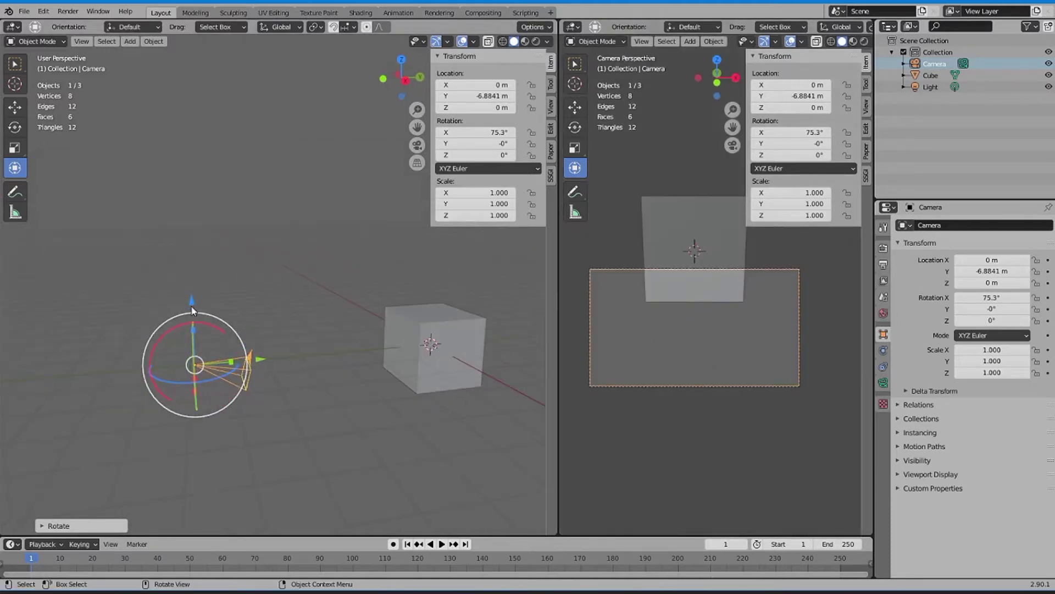
pyautogui.moveTo(192, 310)
pyautogui.mouseDown()
pyautogui.moveTo(231, 241)
pyautogui.moveTo(213, 241)
pyautogui.mouseUp()
pyautogui.moveTo(186, 207); pyautogui.dragTo(183, 134)
pyautogui.moveTo(187, 137)
pyautogui.mouseDown(button='middle')
pyautogui.moveTo(302, 262)
pyautogui.moveTo(301, 238)
pyautogui.moveTo(292, 252)
pyautogui.moveTo(341, 306)
pyautogui.moveTo(256, 324)
pyautogui.moveTo(342, 308)
pyautogui.moveTo(348, 352)
pyautogui.moveTo(304, 393)
pyautogui.moveTo(334, 373)
pyautogui.mouseUp(button='middle')
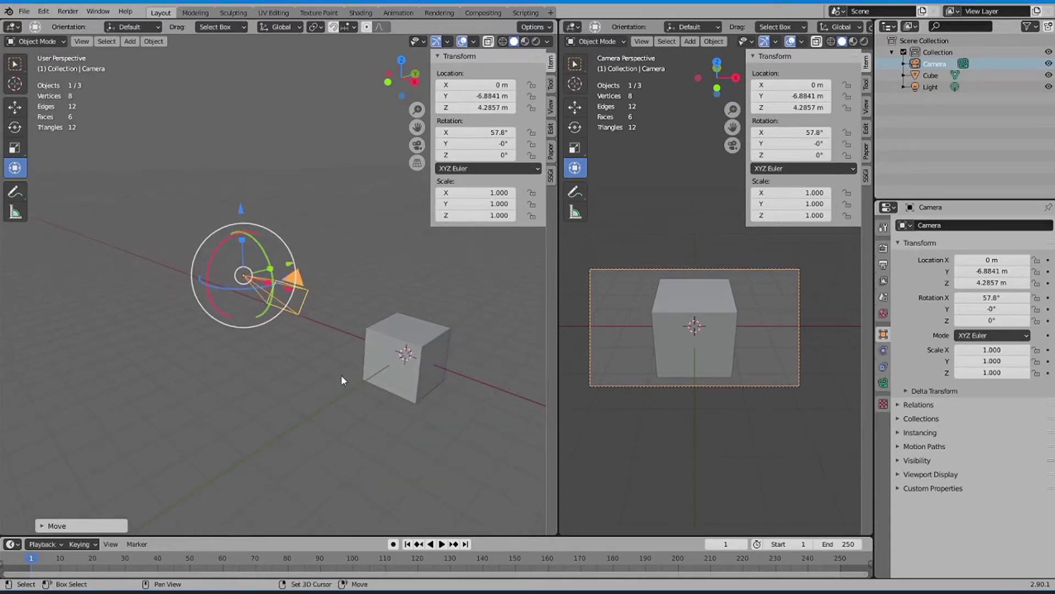
pyautogui.hotkey('shift', 'a')
# Add Camera.001 and move it along X to -8.6342 m.
pyautogui.click(343, 380)
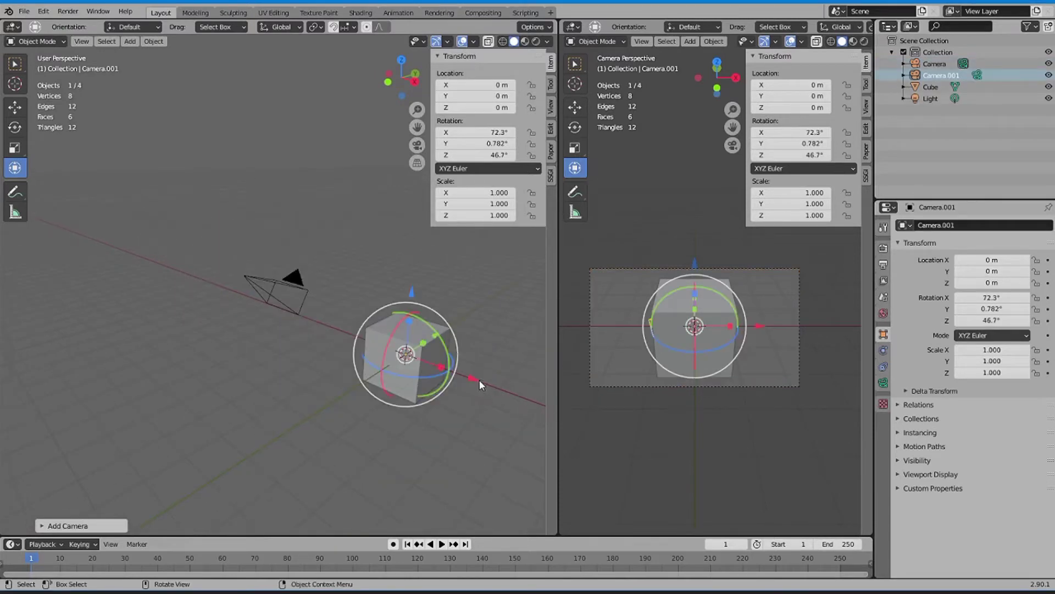
pyautogui.moveTo(479, 379)
pyautogui.mouseDown()
pyautogui.moveTo(321, 329)
pyautogui.moveTo(156, 296)
pyautogui.mouseUp()
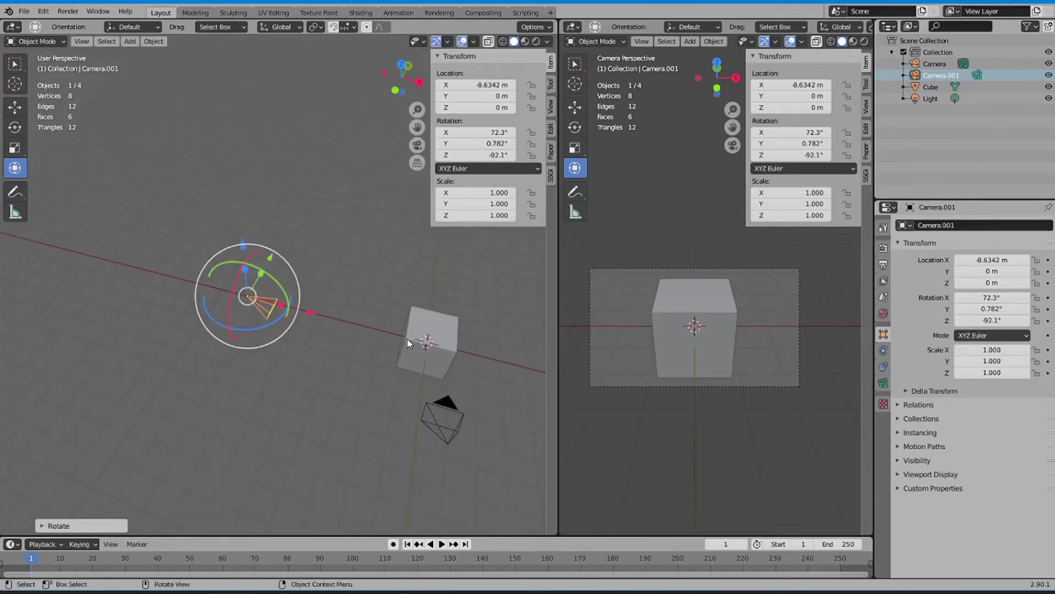
pyautogui.moveTo(407, 339); pyautogui.dragTo(372, 299, button='middle')
pyautogui.press('KP_0')
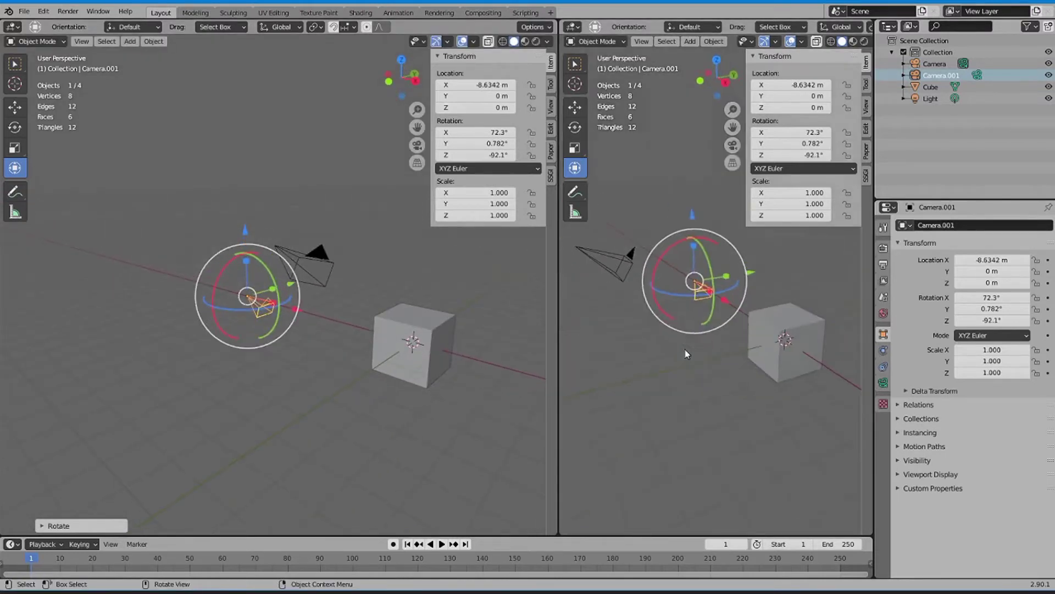
pyautogui.press('KP_0')
pyautogui.press('KP_0')
pyautogui.press('KP_0')
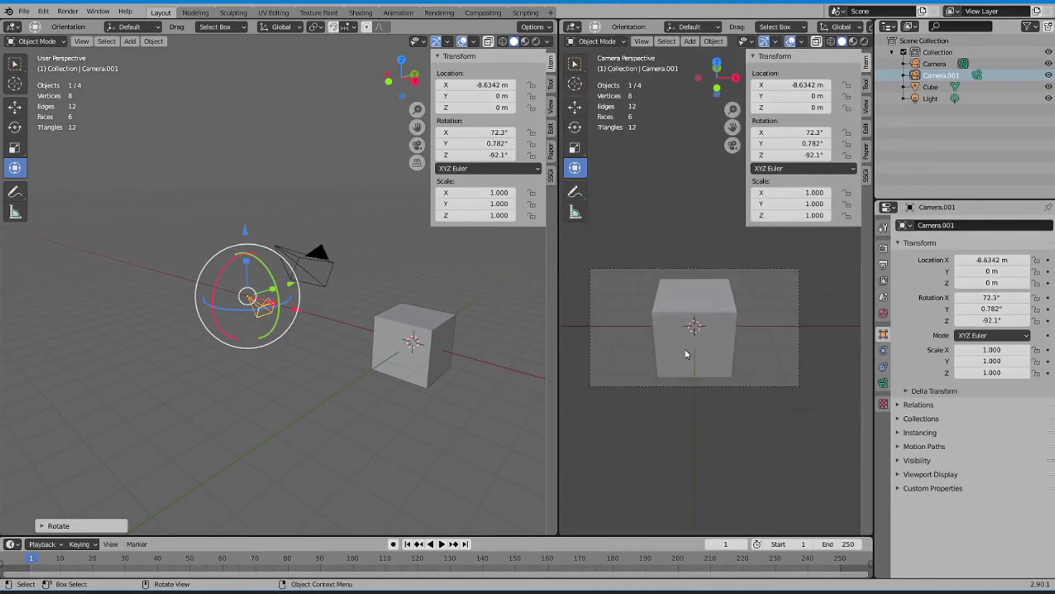
pyautogui.press('KP_0')
pyautogui.press('KP_0')
# Switch selection between the first camera and Camera.001 to compare them, ending on Camera.001.
pyautogui.click(316, 258)
pyautogui.moveTo(316, 258)
pyautogui.mouseDown(button='middle')
pyautogui.moveTo(260, 274)
pyautogui.moveTo(311, 274)
pyautogui.moveTo(293, 233)
pyautogui.moveTo(208, 199)
pyautogui.moveTo(236, 235)
pyautogui.moveTo(349, 228)
pyautogui.moveTo(257, 313)
pyautogui.moveTo(252, 343)
pyautogui.moveTo(323, 252)
pyautogui.moveTo(374, 218)
pyautogui.moveTo(301, 278)
pyautogui.moveTo(330, 278)
pyautogui.mouseUp(button='middle')
pyautogui.click(235, 234)
pyautogui.click(252, 343)
pyautogui.click(352, 293)
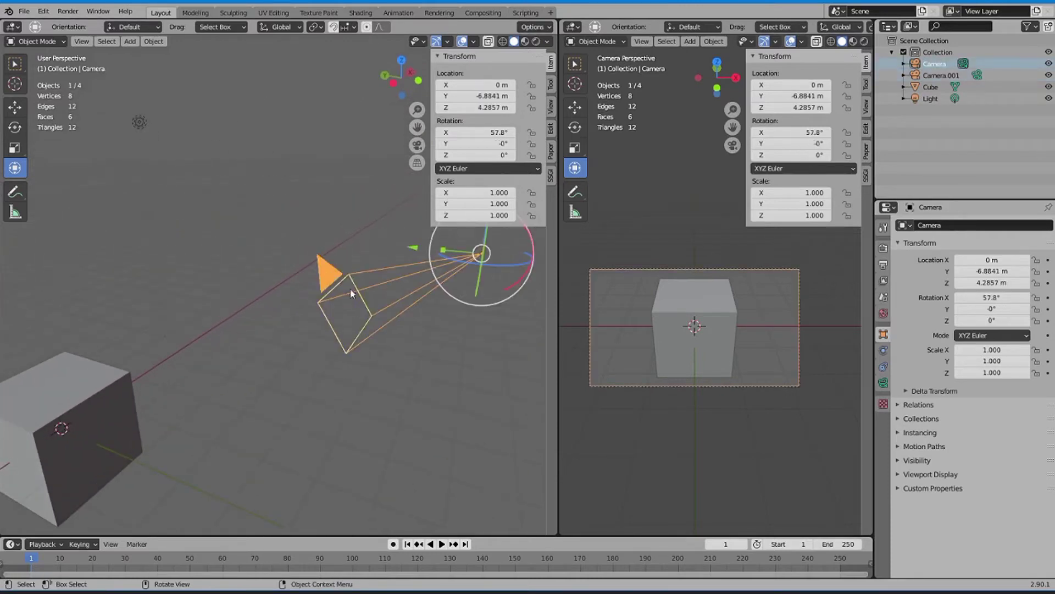
pyautogui.click(338, 259)
pyautogui.moveTo(102, 394)
pyautogui.keyDown('shift'); pyautogui.mouseDown(button='middle')
pyautogui.moveTo(390, 245)
pyautogui.moveTo(292, 301)
pyautogui.moveTo(306, 340)
pyautogui.moveTo(286, 278)
pyautogui.moveTo(337, 285)
pyautogui.moveTo(293, 314)
pyautogui.moveTo(307, 311)
pyautogui.mouseUp(button='middle'); pyautogui.keyUp('shift')
pyautogui.scroll(-2, 209, 347)
pyautogui.scroll(-3, 302, 297)
pyautogui.click(293, 286)
pyautogui.press('ctrl+KP_0')
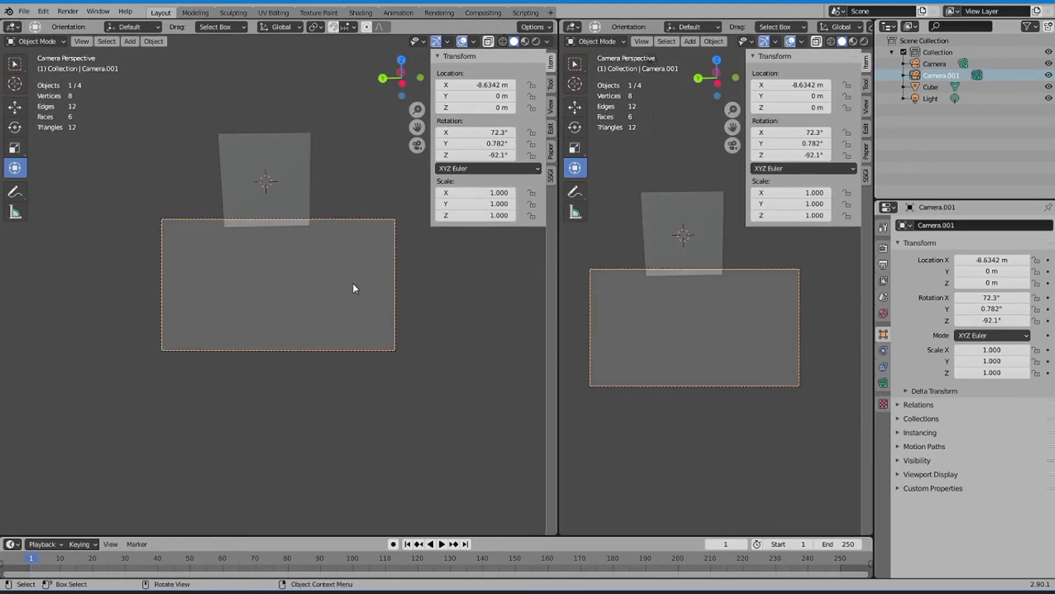
pyautogui.moveTo(305, 285); pyautogui.dragTo(305, 285, button='middle')
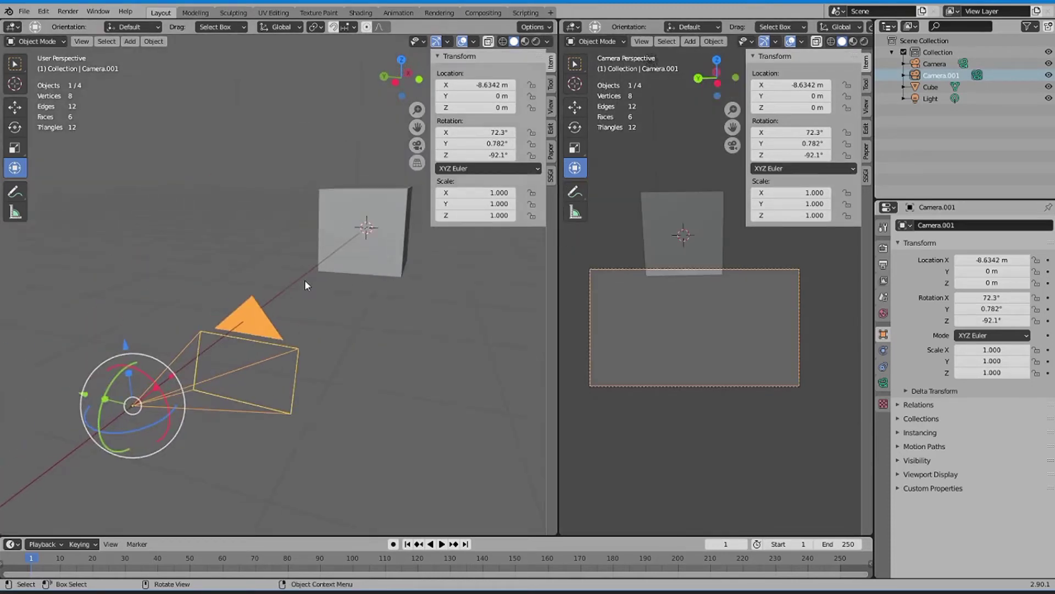
pyautogui.moveTo(868, 322); pyautogui.dragTo(868, 317, button='middle')
pyautogui.moveTo(440, 321)
pyautogui.mouseDown(button='middle')
pyautogui.moveTo(335, 330)
pyautogui.moveTo(332, 302)
pyautogui.mouseUp(button='middle')
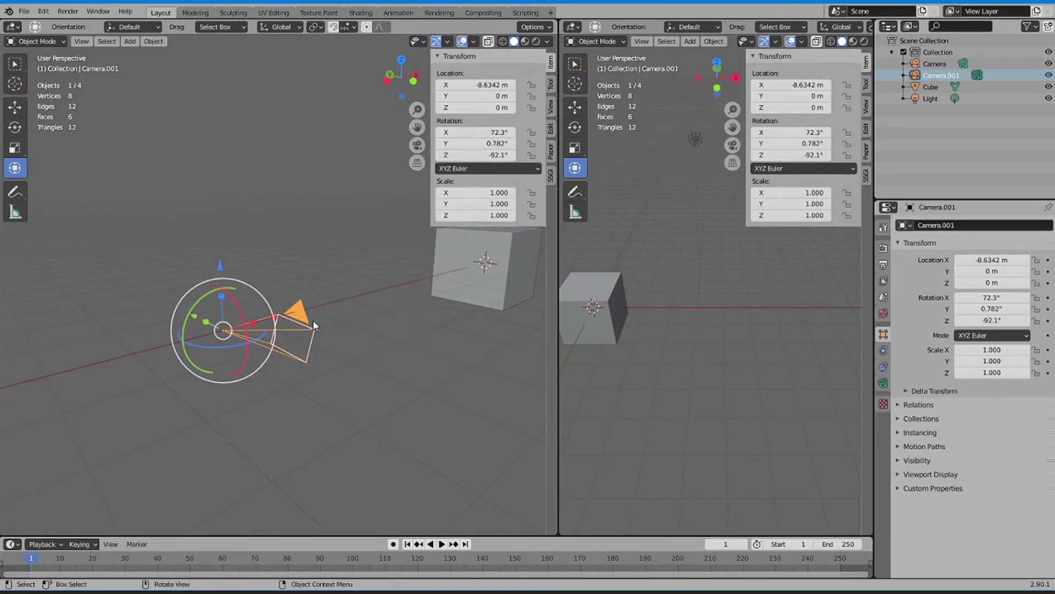
pyautogui.moveTo(423, 285); pyautogui.dragTo(407, 296, button='middle')
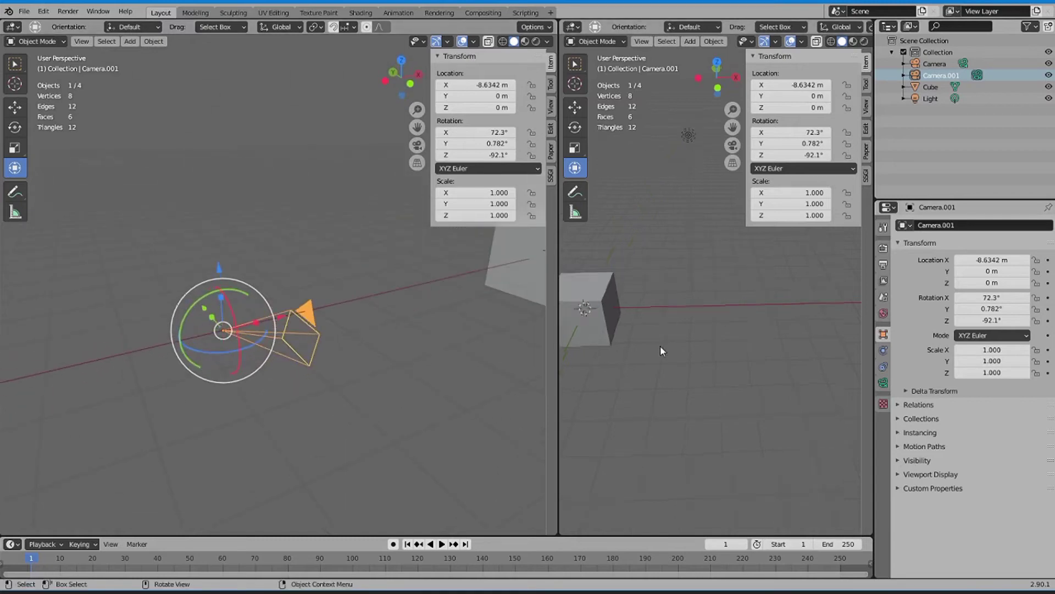
pyautogui.press('KP_0')
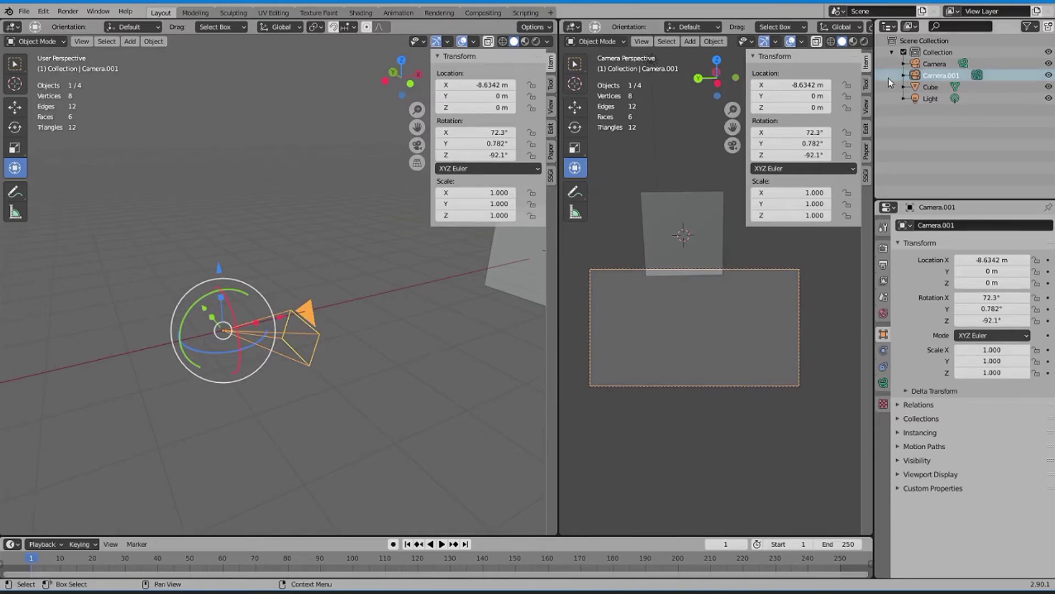
# Enable Lock Camera to View in the right viewport and look through the camera on the left.
pyautogui.click(867, 108)
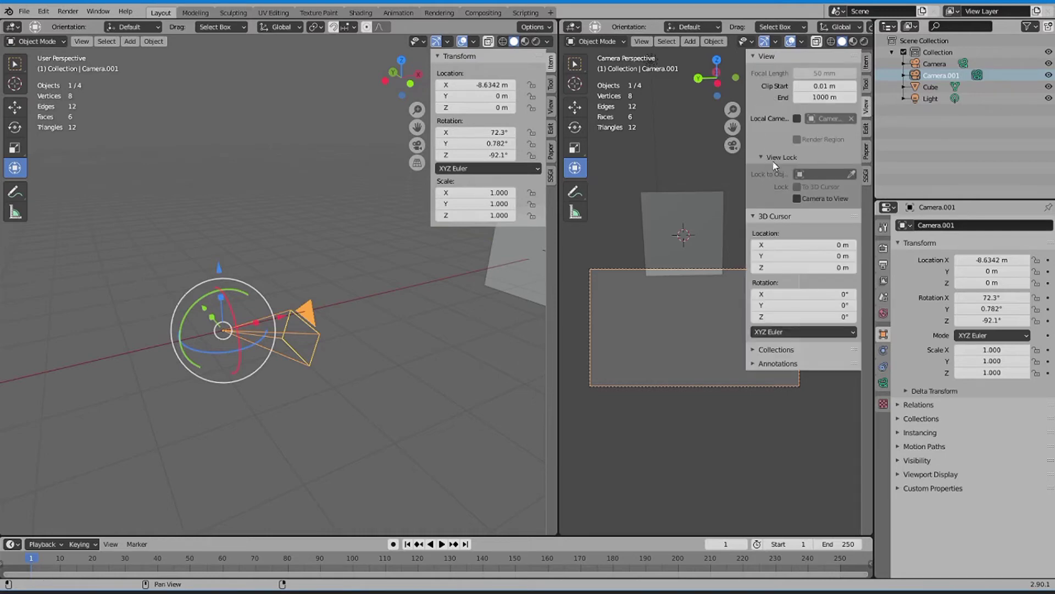
pyautogui.click(797, 199)
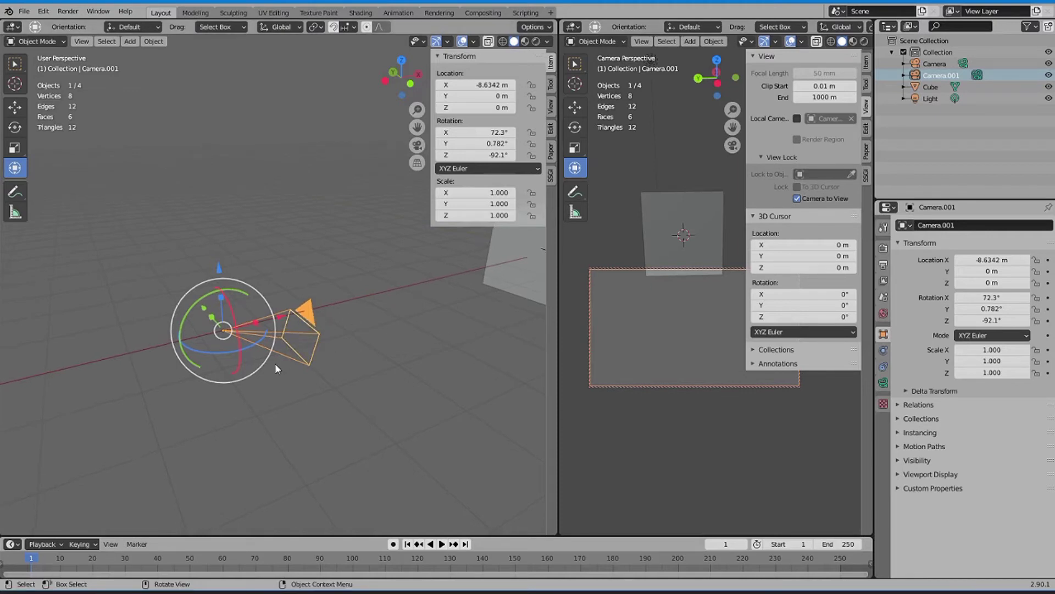
pyautogui.press('KP_0')
pyautogui.moveTo(275, 364); pyautogui.dragTo(379, 277, button='middle')
pyautogui.press('KP_0')
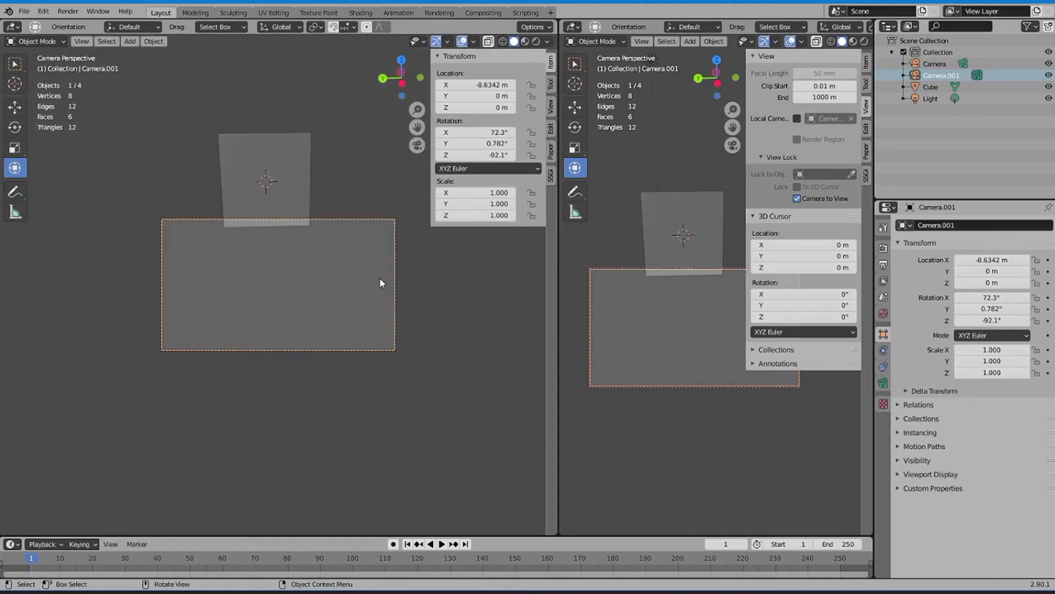
pyautogui.keyDown('shift'); pyautogui.moveTo(379, 283); pyautogui.dragTo(374, 306, button='middle'); pyautogui.keyUp('shift')
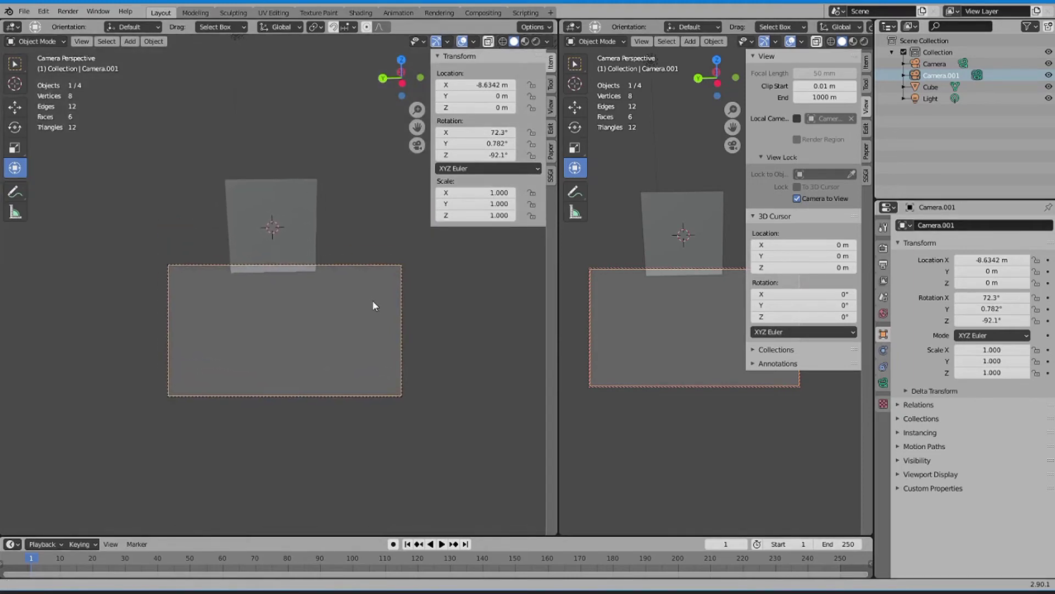
pyautogui.scroll(2, 373, 302)
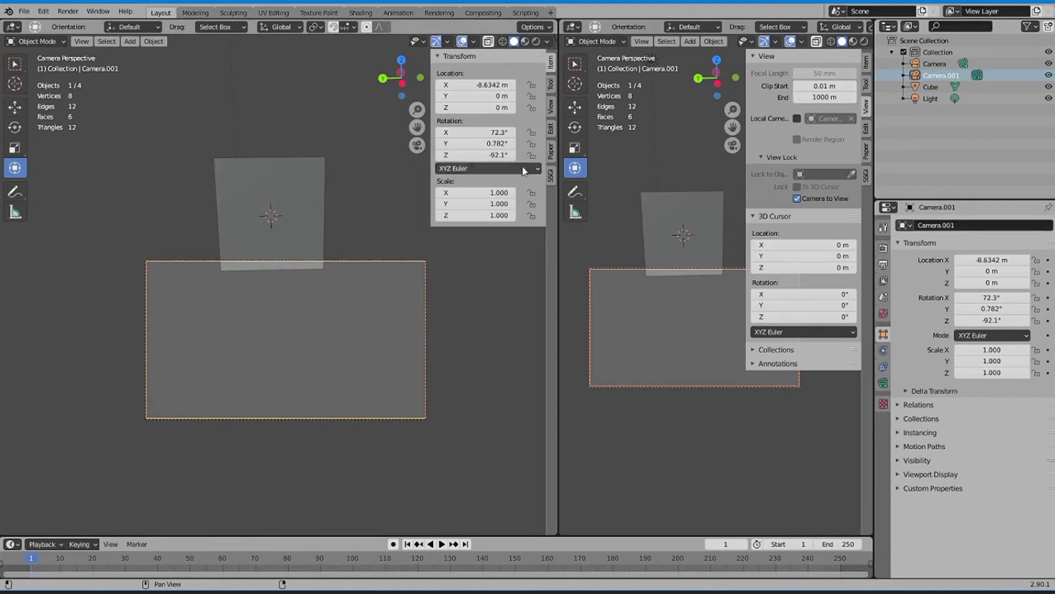
# Enable Lock Camera to View on the left and re-aim Camera.001 to centre the cube.
pyautogui.click(551, 107)
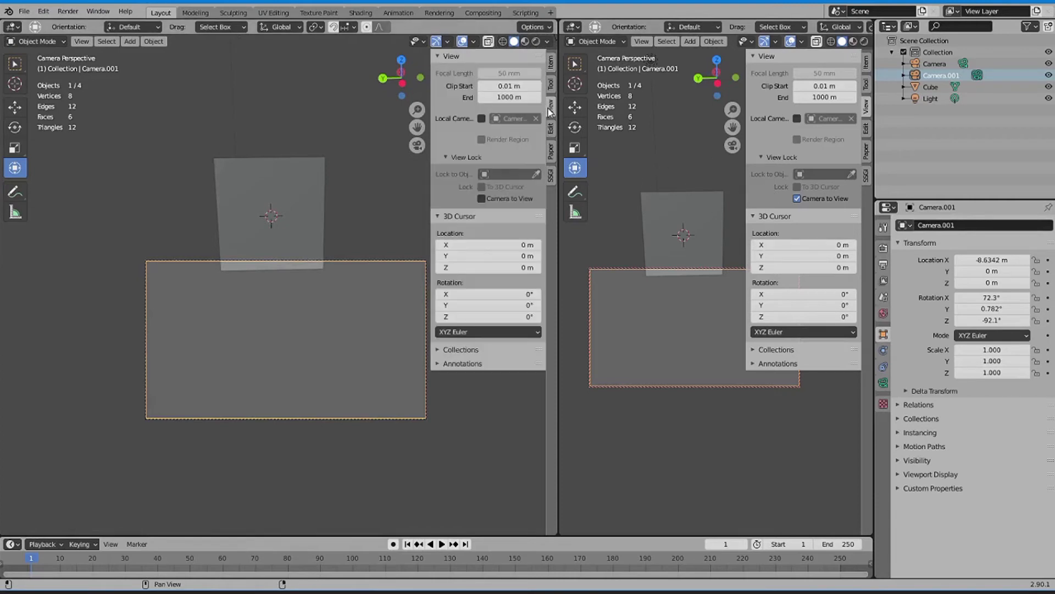
pyautogui.click(483, 200)
pyautogui.moveTo(338, 307)
pyautogui.mouseDown(button='middle')
pyautogui.moveTo(325, 348)
pyautogui.moveTo(315, 337)
pyautogui.moveTo(328, 358)
pyautogui.moveTo(278, 262)
pyautogui.moveTo(330, 389)
pyautogui.moveTo(299, 353)
pyautogui.moveTo(330, 353)
pyautogui.moveTo(223, 321)
pyautogui.moveTo(309, 332)
pyautogui.moveTo(371, 315)
pyautogui.moveTo(304, 344)
pyautogui.moveTo(304, 334)
pyautogui.moveTo(332, 339)
pyautogui.moveTo(334, 331)
pyautogui.mouseUp(button='middle')
pyautogui.scroll(3, 342, 321)
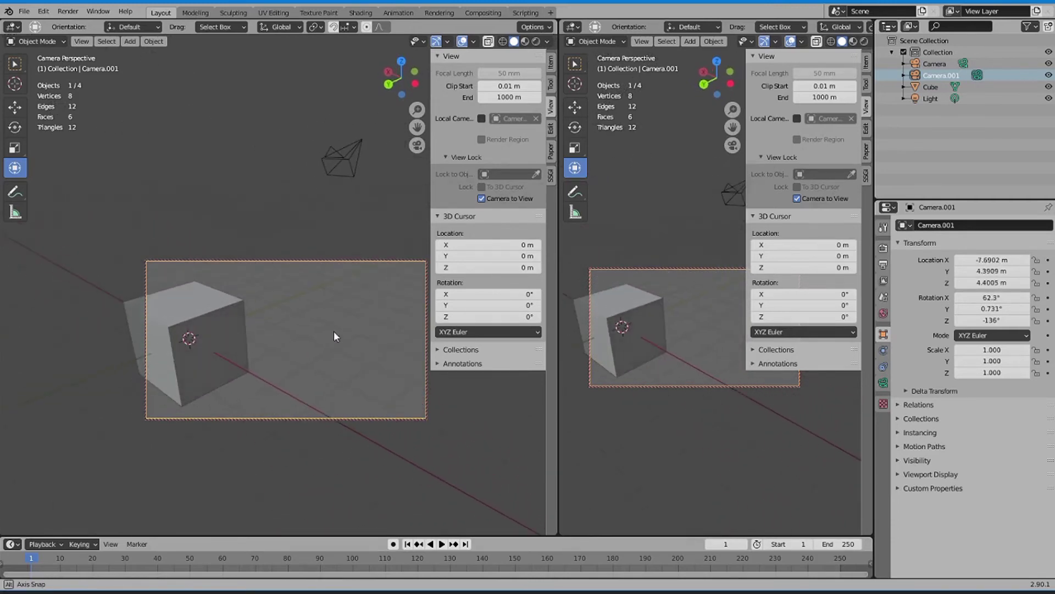
pyautogui.moveTo(235, 340)
pyautogui.keyDown('shift'); pyautogui.mouseDown(button='middle')
pyautogui.moveTo(348, 340)
pyautogui.moveTo(345, 321)
pyautogui.moveTo(332, 317)
pyautogui.moveTo(302, 332)
pyautogui.moveTo(411, 315)
pyautogui.moveTo(348, 341)
pyautogui.moveTo(249, 333)
pyautogui.moveTo(408, 322)
pyautogui.moveTo(368, 286)
pyautogui.mouseUp(button='middle'); pyautogui.keyUp('shift')
# Swing Camera.001 around the cube to a higher angle, then orbit the left view out.
pyautogui.click(311, 315)
pyautogui.click(348, 269)
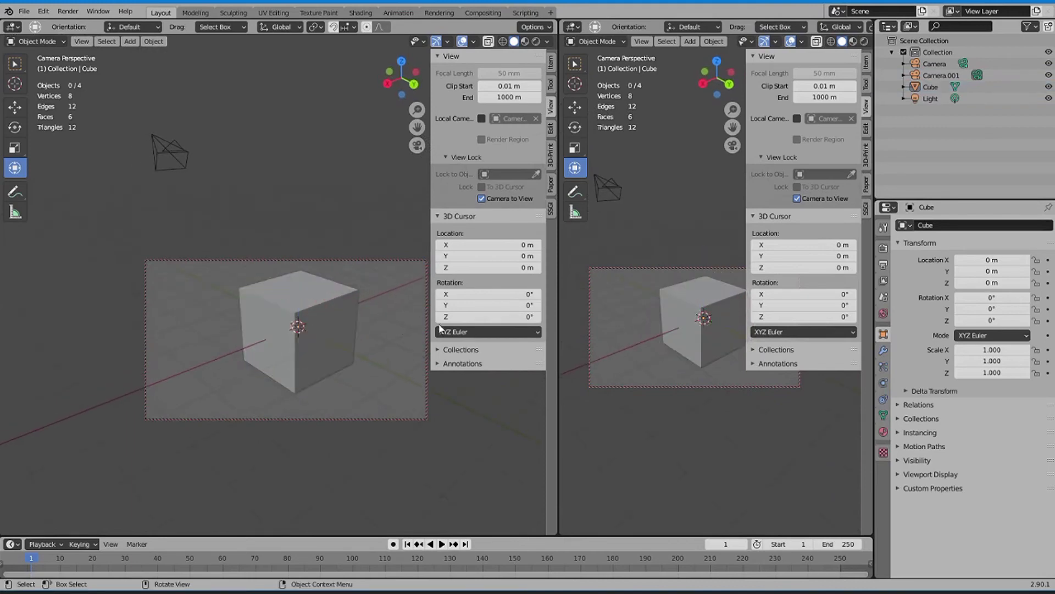
pyautogui.click(324, 292)
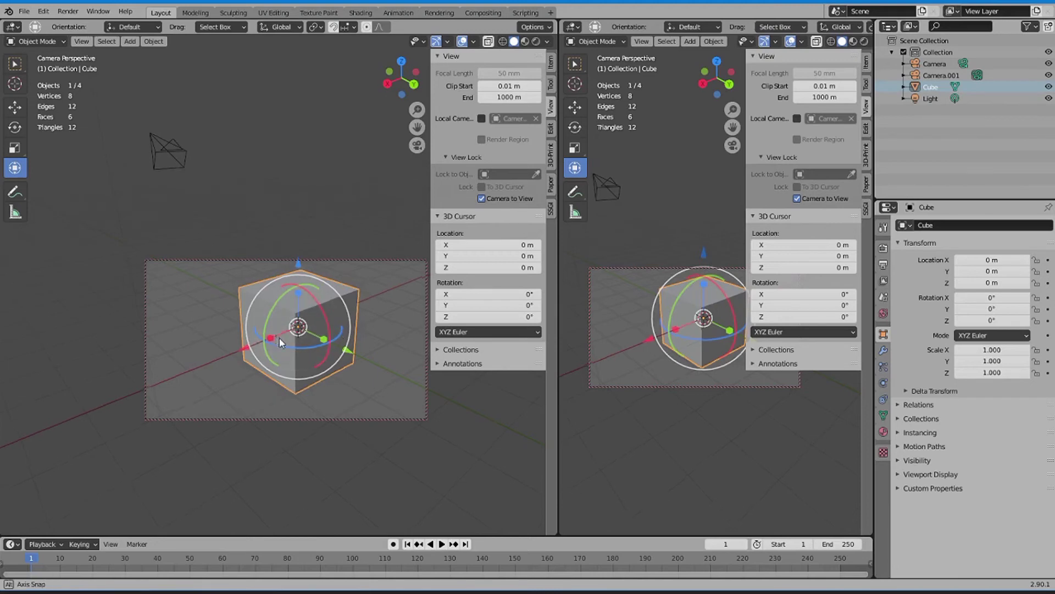
pyautogui.moveTo(311, 361)
pyautogui.mouseDown(button='middle')
pyautogui.moveTo(375, 334)
pyautogui.moveTo(258, 350)
pyautogui.moveTo(302, 302)
pyautogui.moveTo(391, 270)
pyautogui.mouseUp(button='middle')
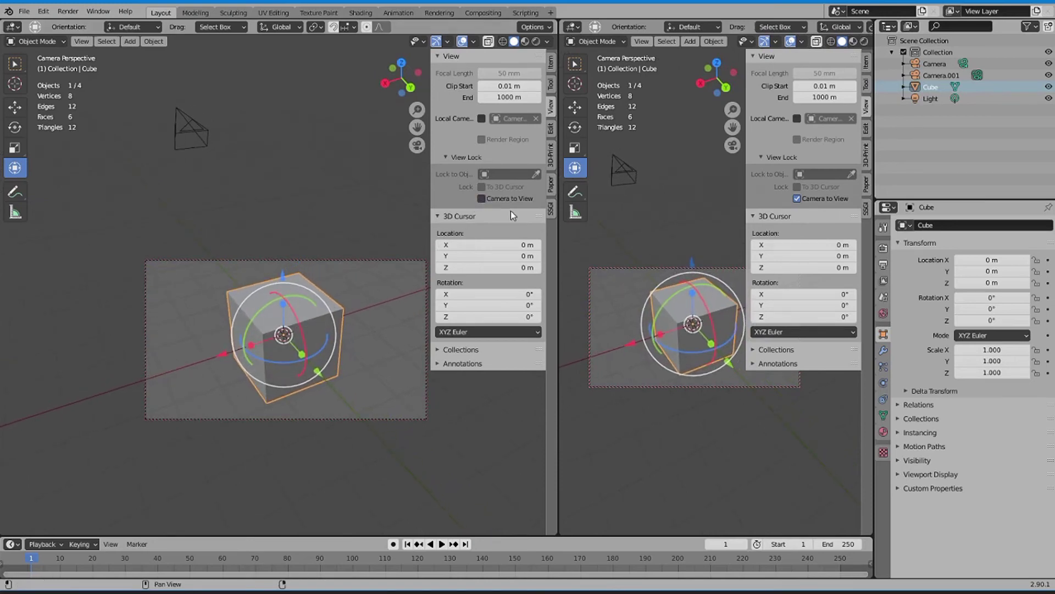
pyautogui.click(339, 259)
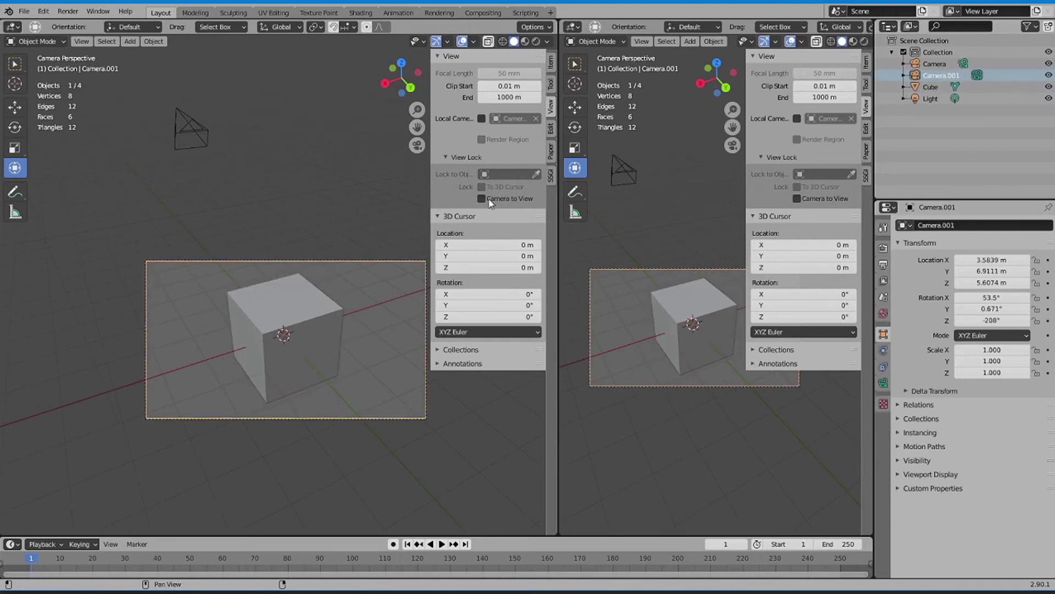
pyautogui.moveTo(251, 323)
pyautogui.mouseDown(button='middle')
pyautogui.moveTo(264, 304)
pyautogui.moveTo(372, 246)
pyautogui.moveTo(198, 286)
pyautogui.moveTo(126, 284)
pyautogui.moveTo(222, 247)
pyautogui.moveTo(209, 236)
pyautogui.moveTo(246, 273)
pyautogui.moveTo(172, 260)
pyautogui.moveTo(187, 242)
pyautogui.moveTo(263, 257)
pyautogui.mouseUp(button='middle')
pyautogui.click(264, 305)
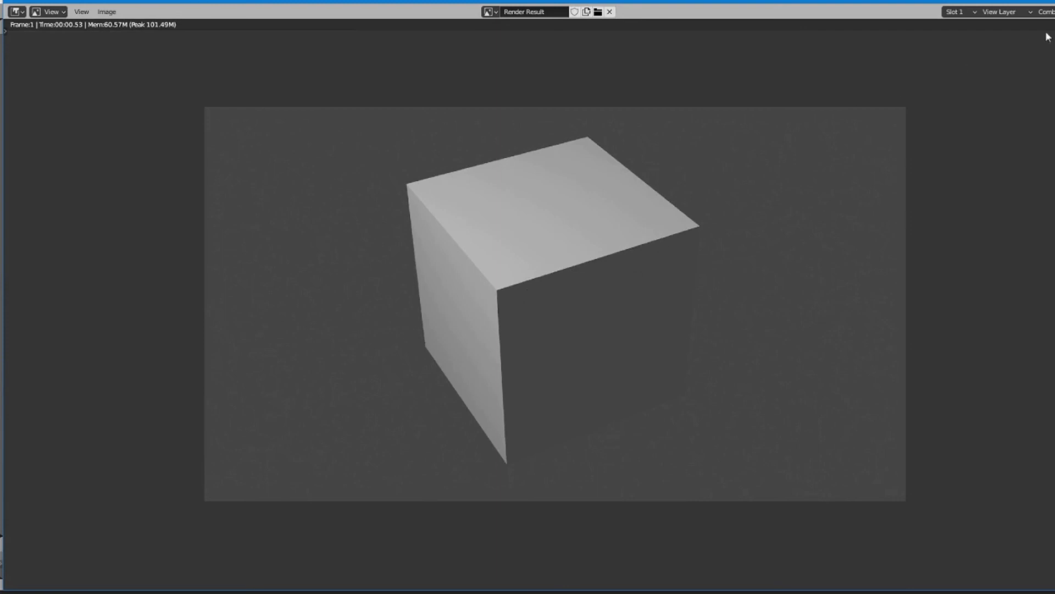
# Close the Camera.001 render, make Camera active, and render the cube from it.
pyautogui.press('Escape')
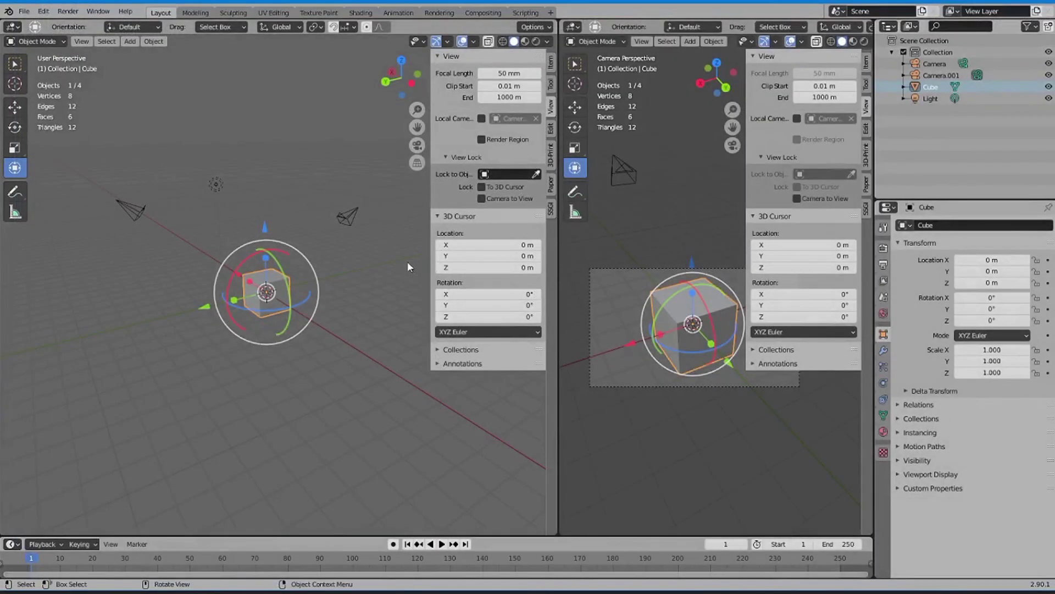
pyautogui.click(346, 217)
pyautogui.press('ctrl+KP_0')
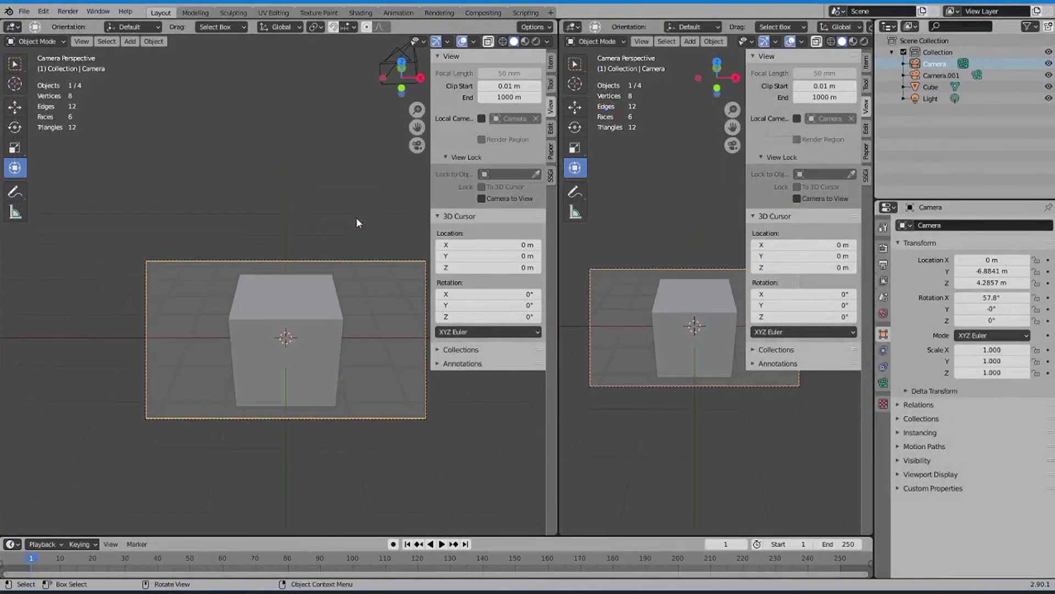
pyautogui.press('F12')
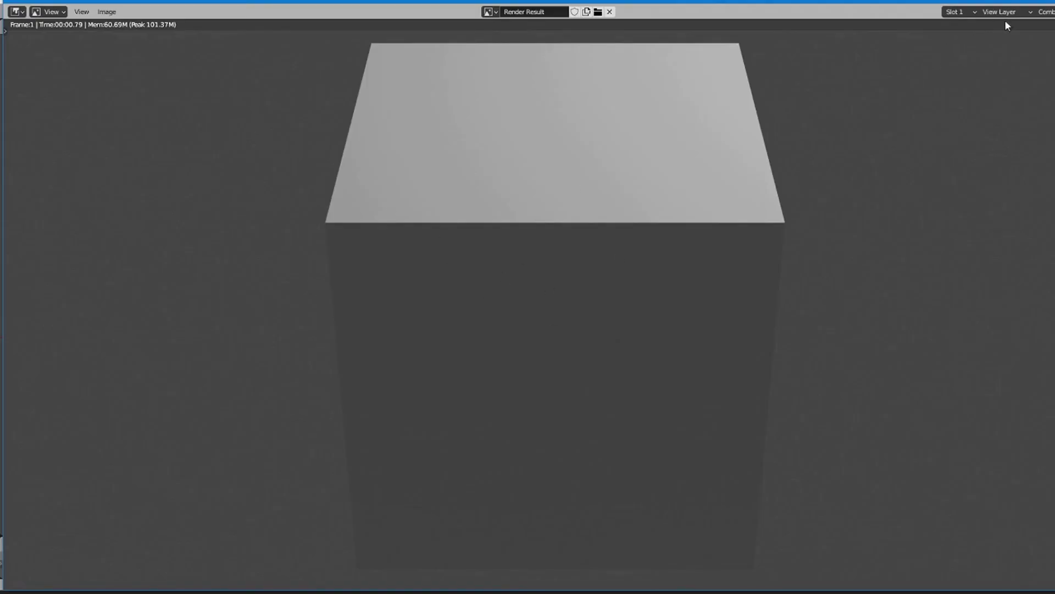
pyautogui.press('Escape')
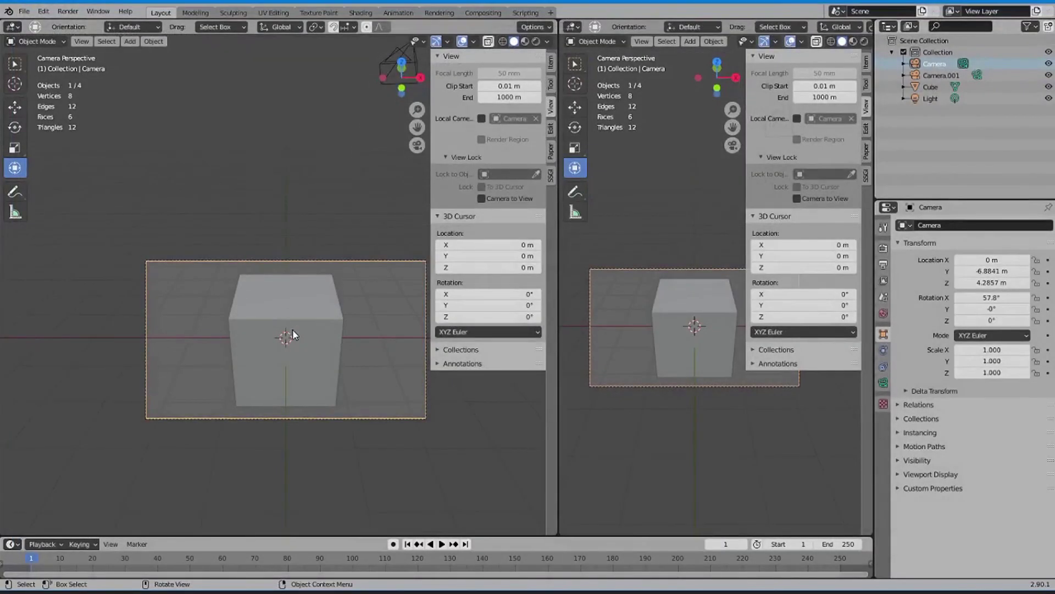
# Return the left view to free perspective, orbit it, and select the cube.
pyautogui.press('KP_0')
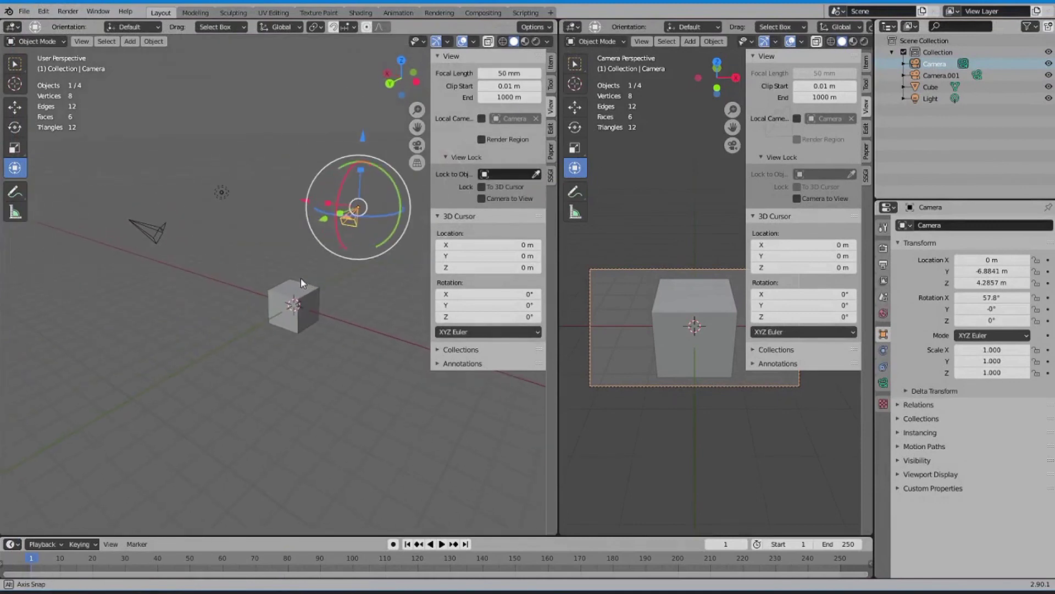
pyautogui.scroll(3, 301, 278)
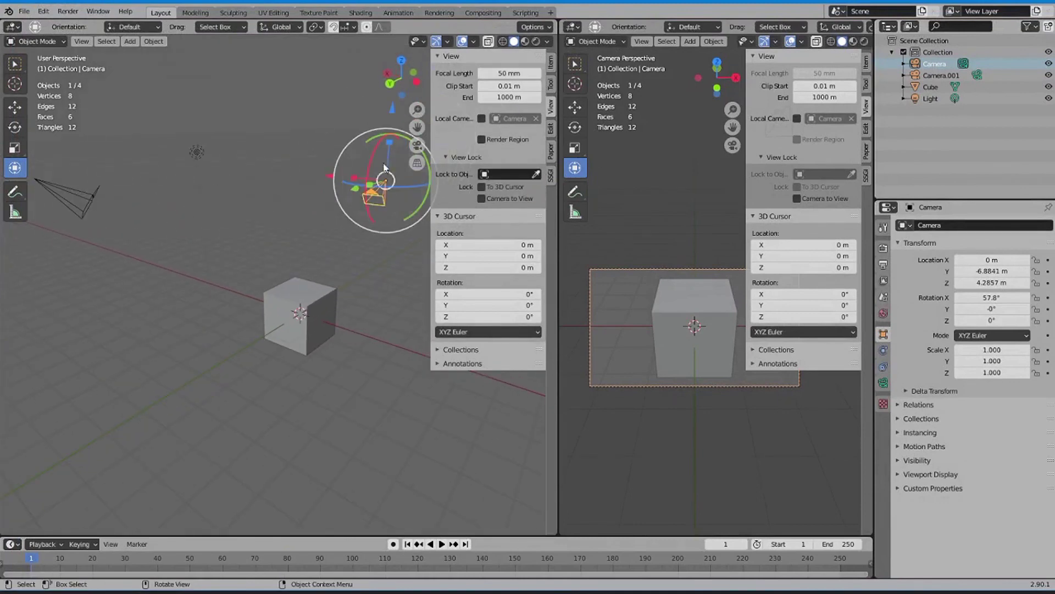
pyautogui.moveTo(317, 256)
pyautogui.mouseDown(button='middle')
pyautogui.moveTo(256, 265)
pyautogui.moveTo(245, 277)
pyautogui.moveTo(276, 271)
pyautogui.moveTo(289, 329)
pyautogui.moveTo(393, 321)
pyautogui.mouseUp(button='middle')
pyautogui.click(244, 276)
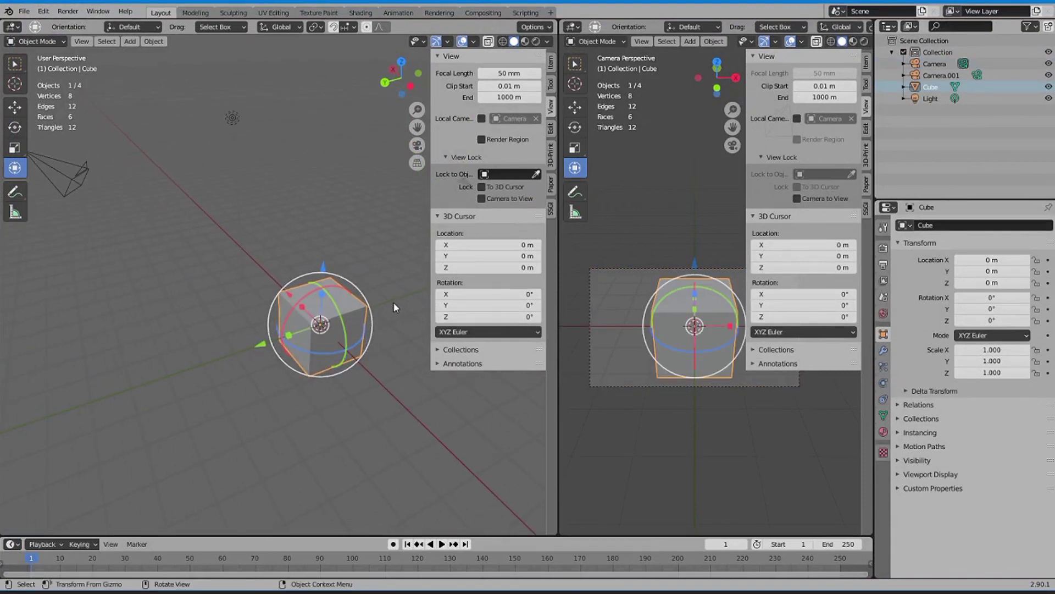